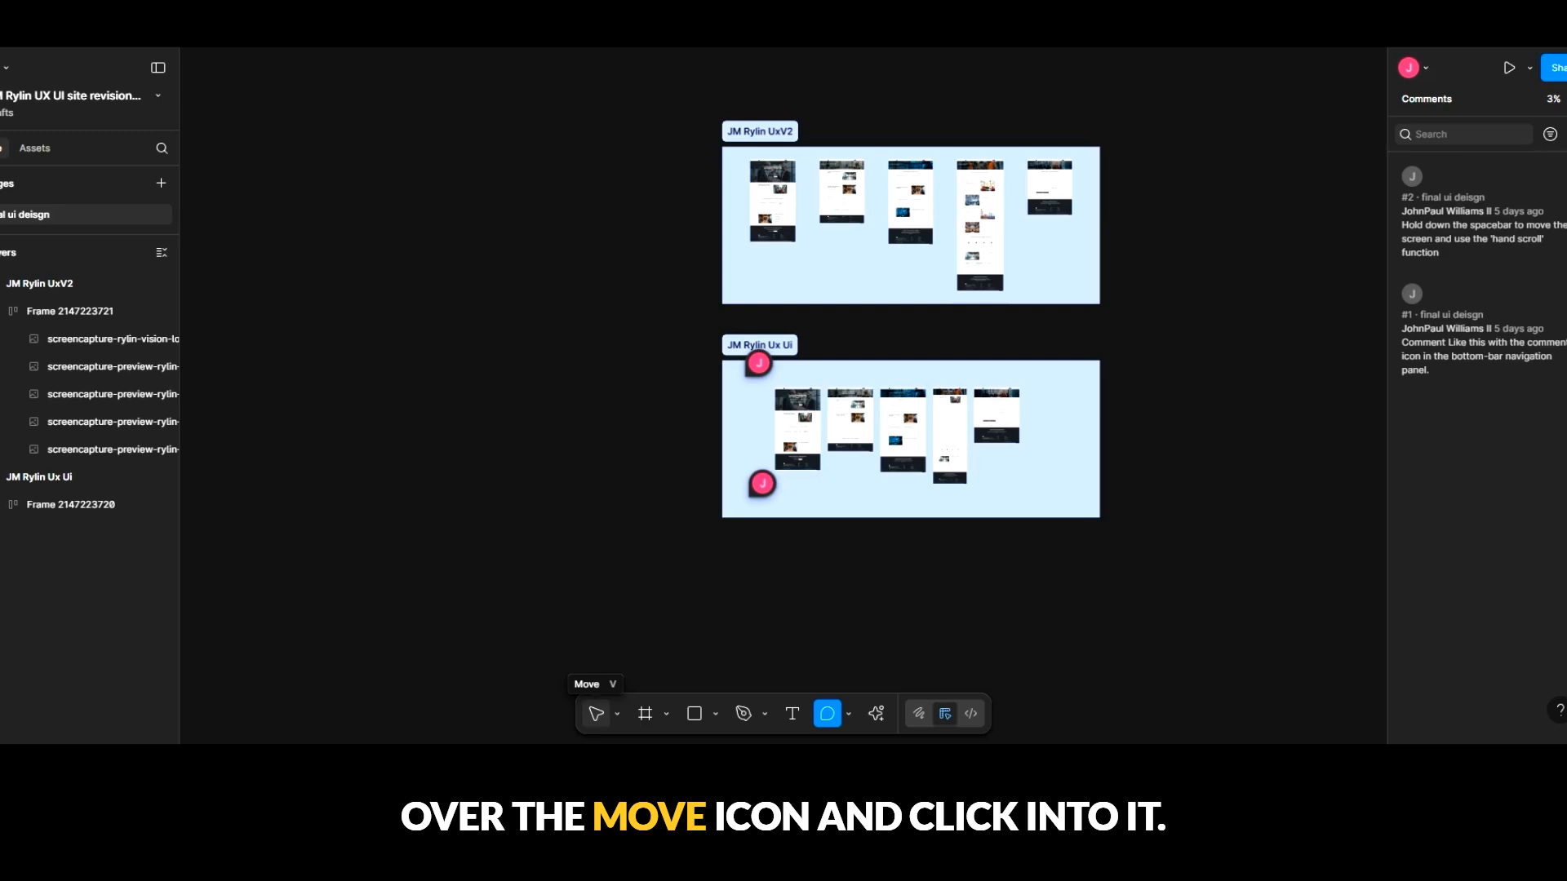
- Switch to the Move tool and inspect the phases and Excellence Across All Sectors area of the tall JM Rylin UxV2 mockup up close
{"action": "left_click", "coordinate": [596, 713]}
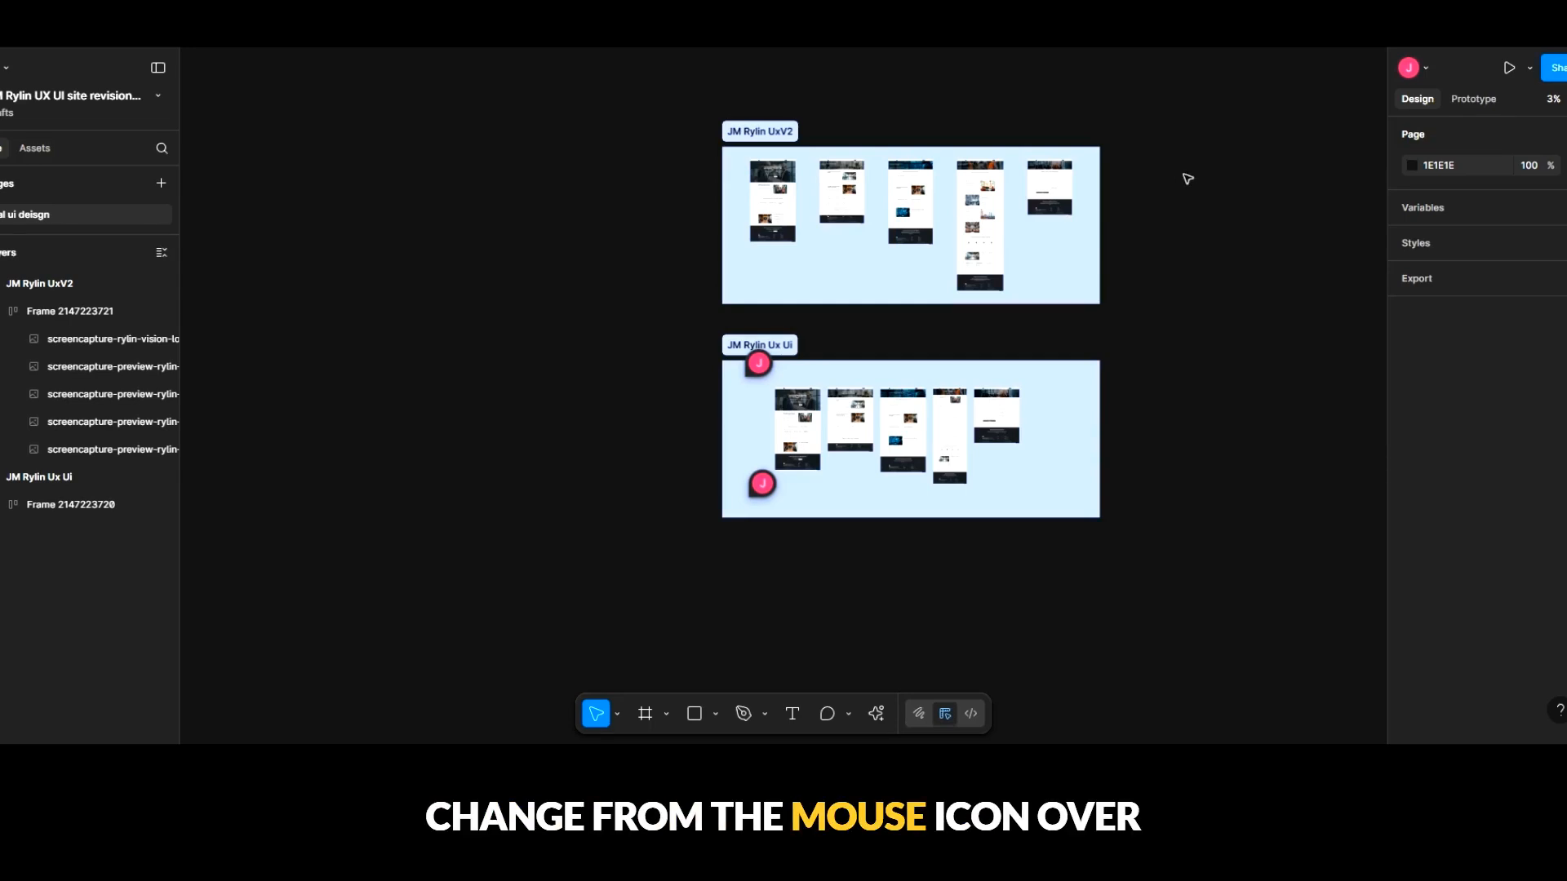
{"action": "left_click_drag", "start_coordinate": [1178, 196], "coordinate": [1068, 259]}
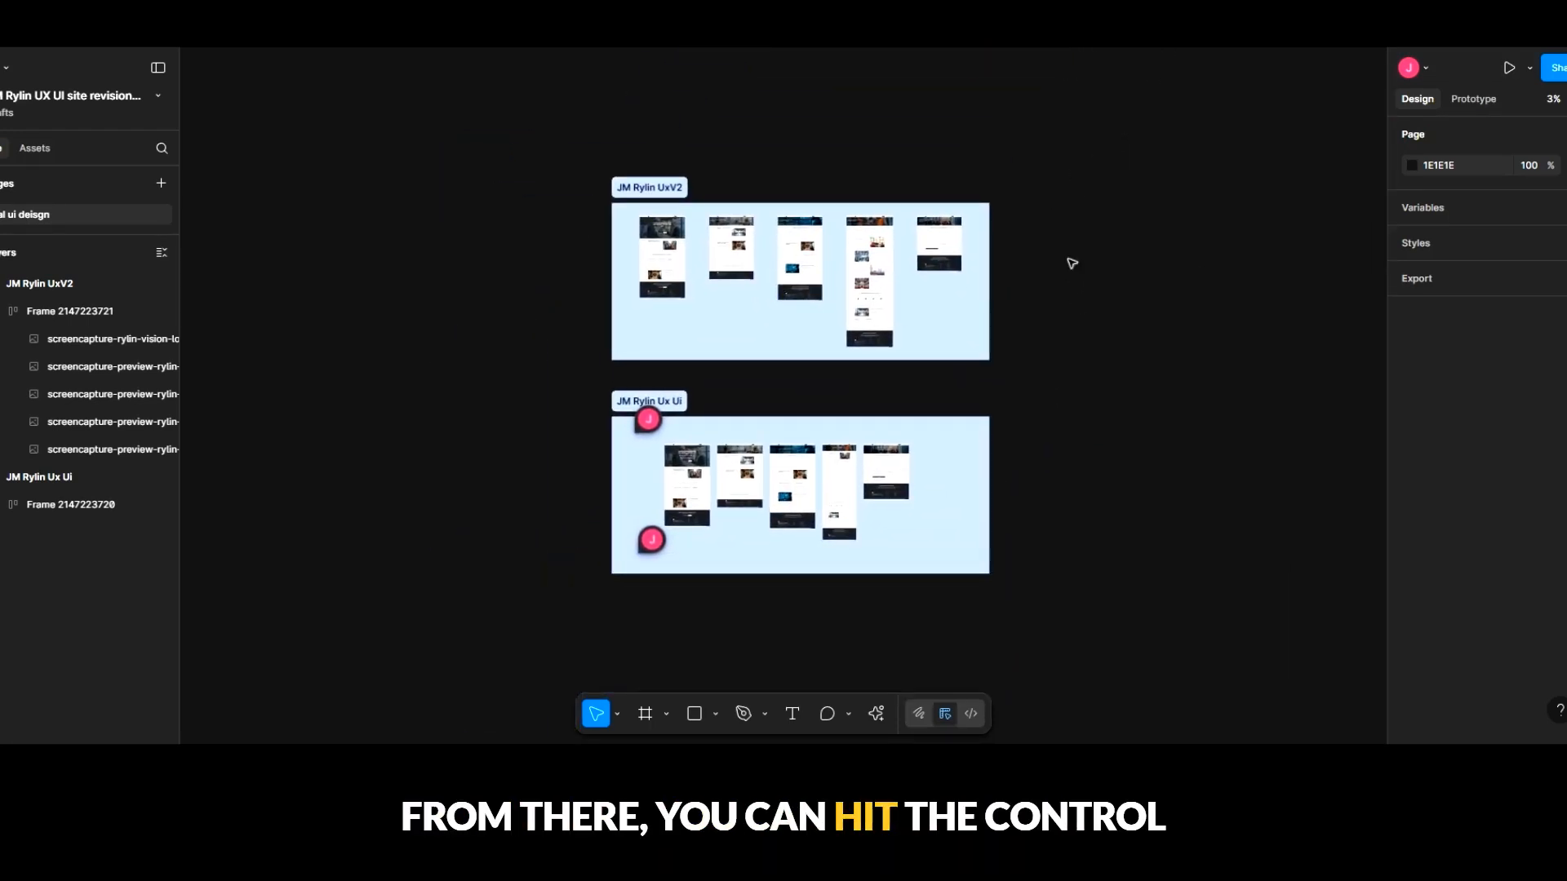
{"action": "scroll", "coordinate": [902, 318], "scroll_direction": "up", "scroll_amount": 5}
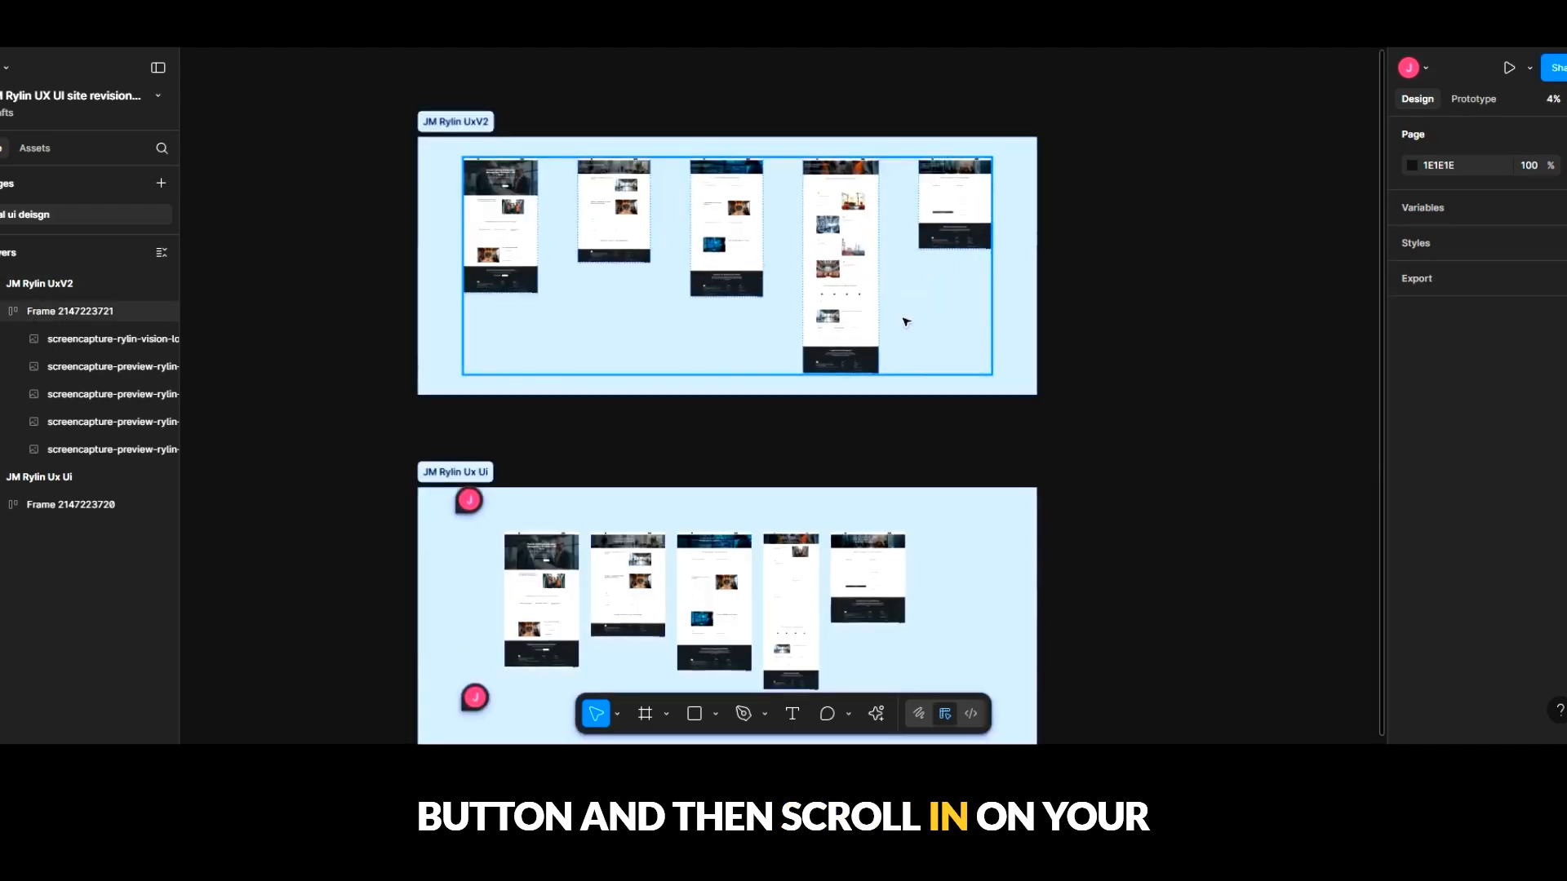
{"action": "scroll", "coordinate": [871, 310], "scroll_direction": "up", "scroll_amount": 10}
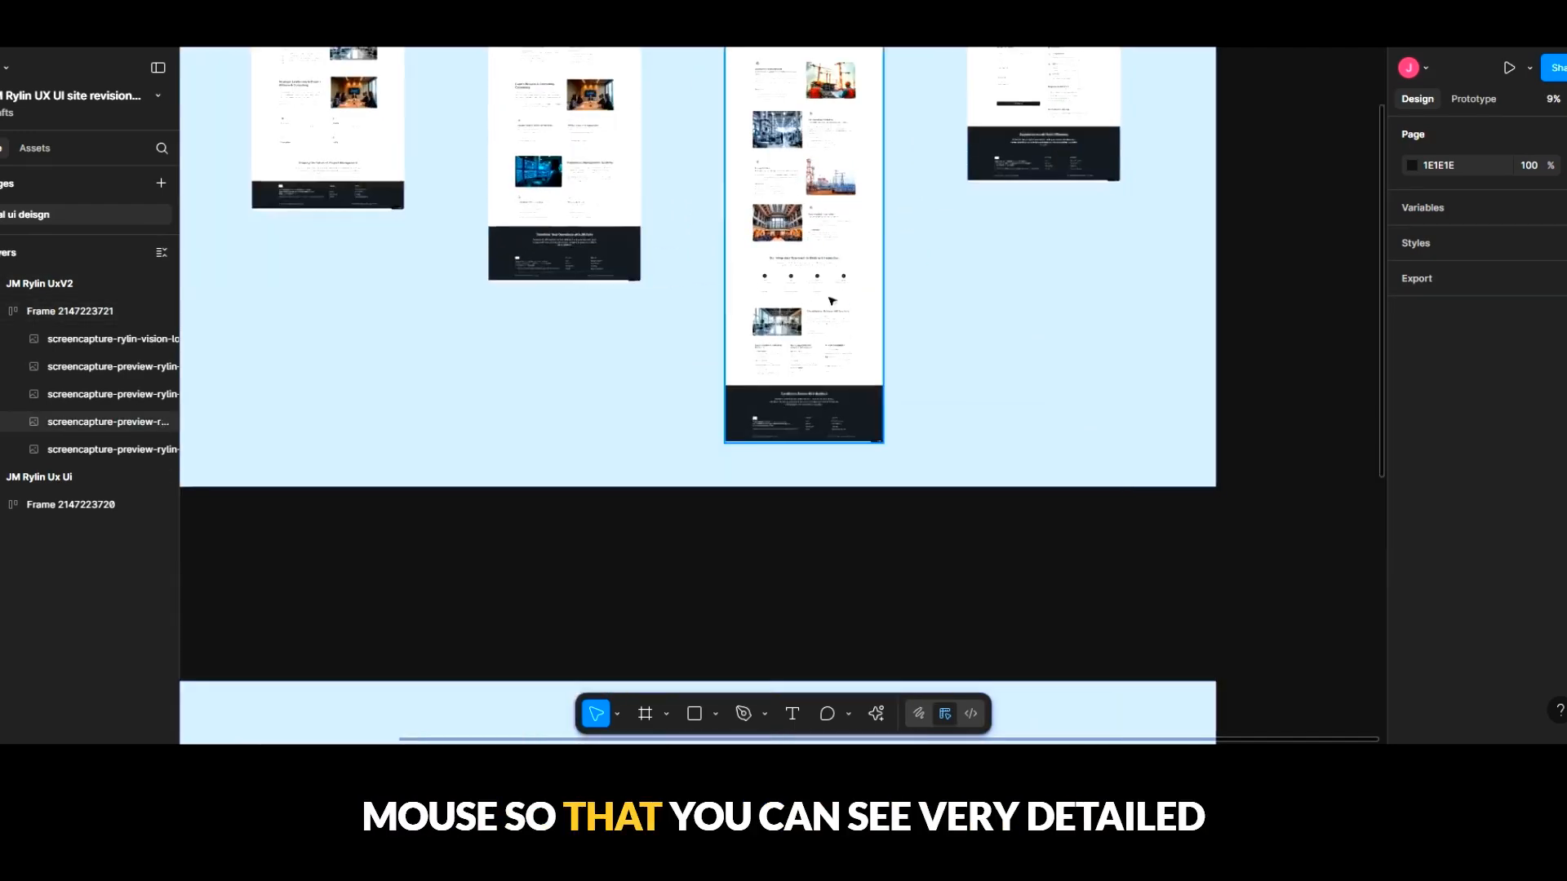
{"action": "scroll", "coordinate": [821, 299], "scroll_direction": "up", "scroll_amount": 10}
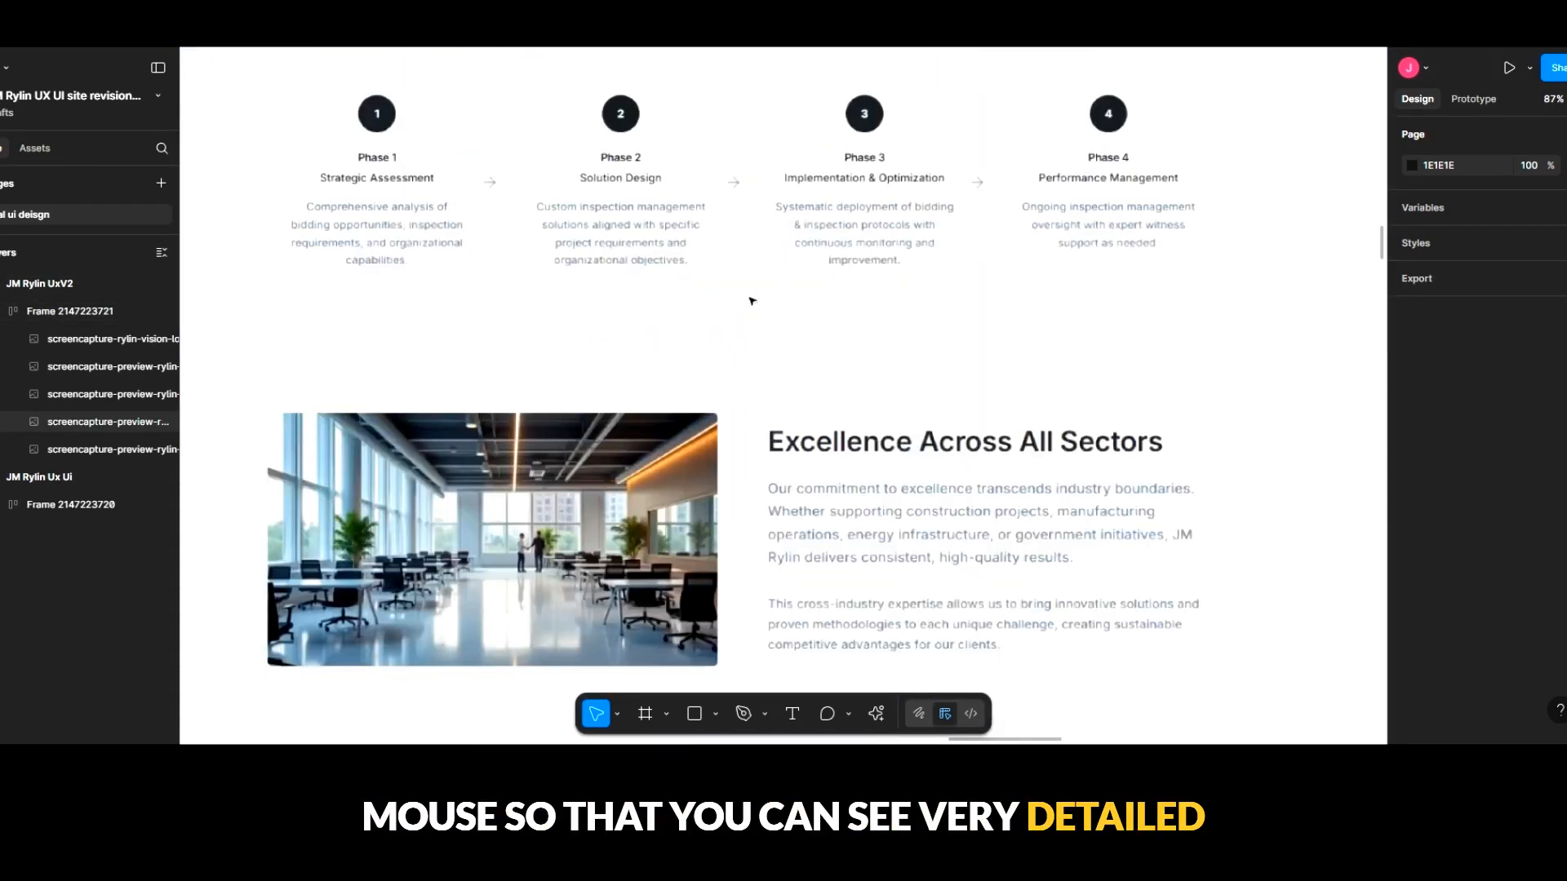
{"action": "scroll", "coordinate": [749, 300], "scroll_direction": "down", "scroll_amount": 15}
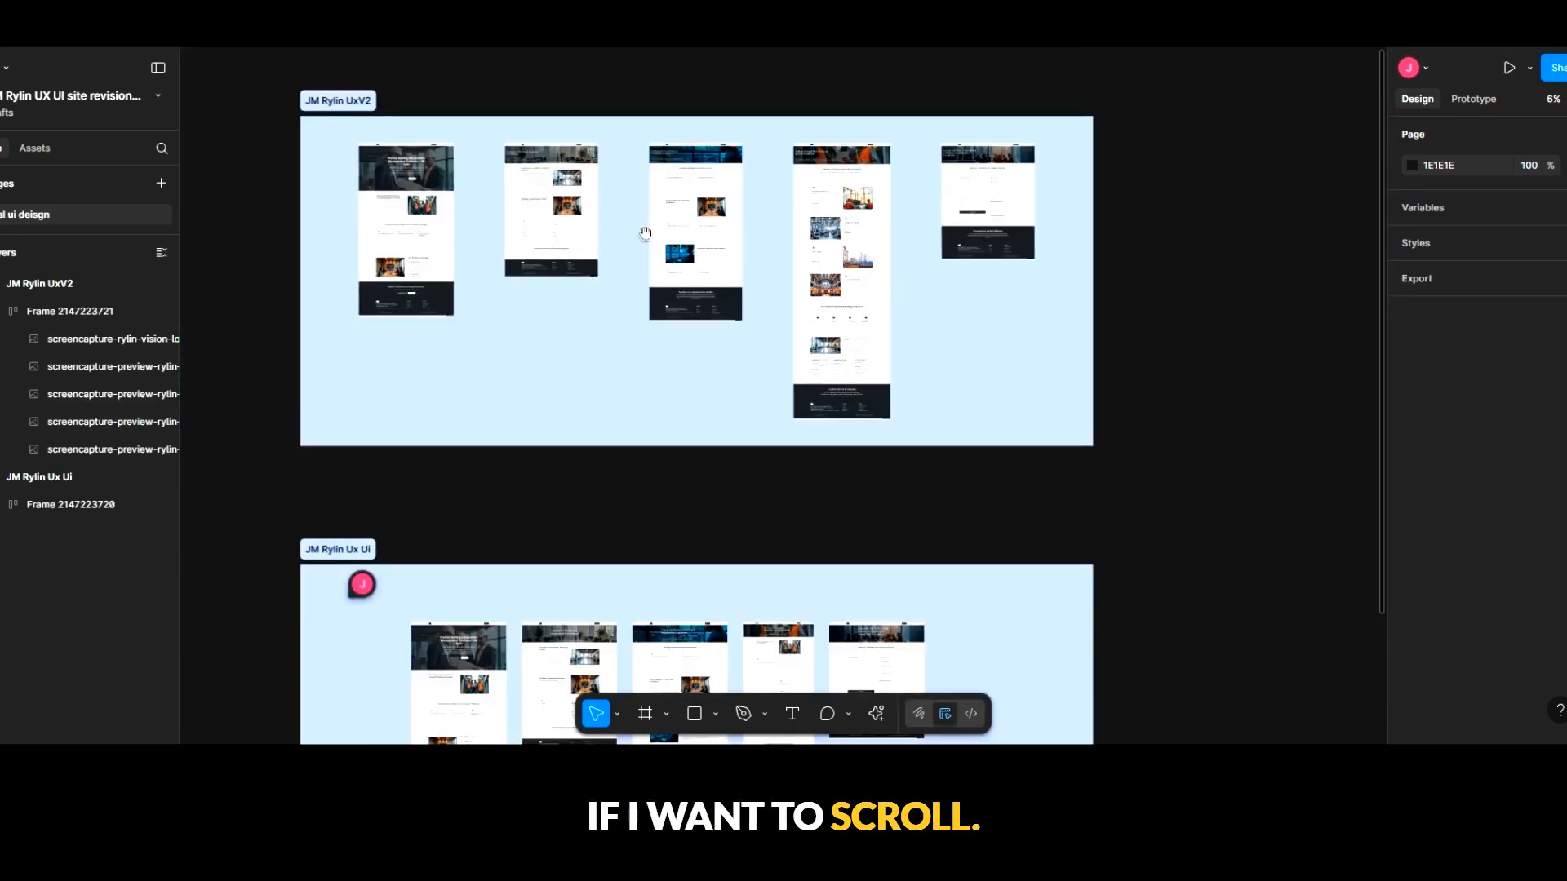
- Bring the homepage mockup's hero area in JM Rylin UxV2 up close, centre it on the canvas and minimize the UI
{"action": "left_click_drag", "start_coordinate": [644, 237], "coordinate": [711, 270]}
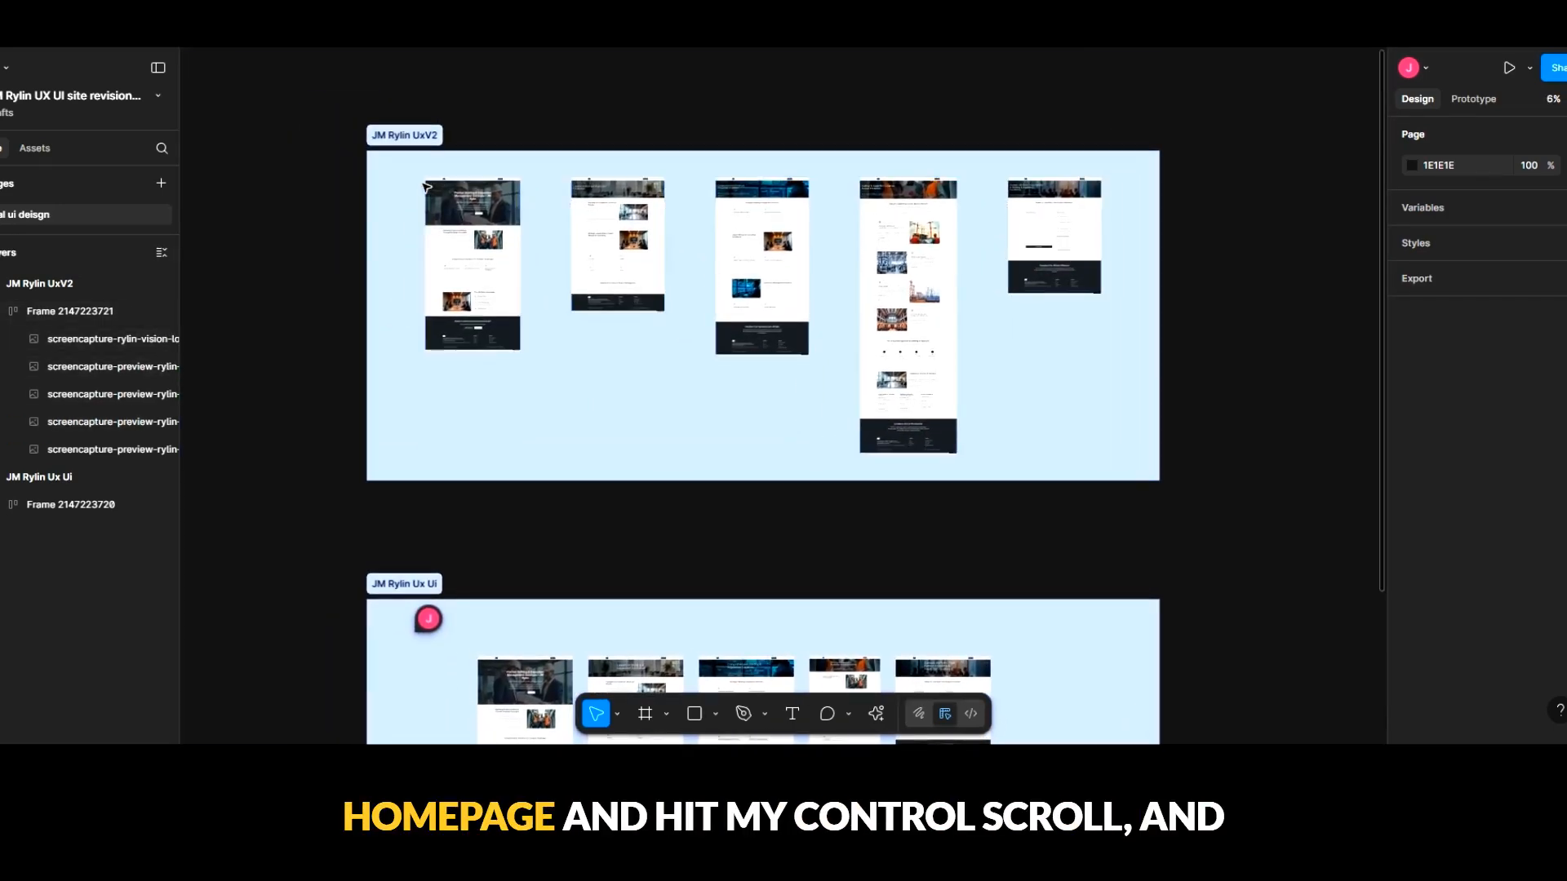
{"action": "scroll", "coordinate": [428, 188], "scroll_direction": "up", "scroll_amount": 5}
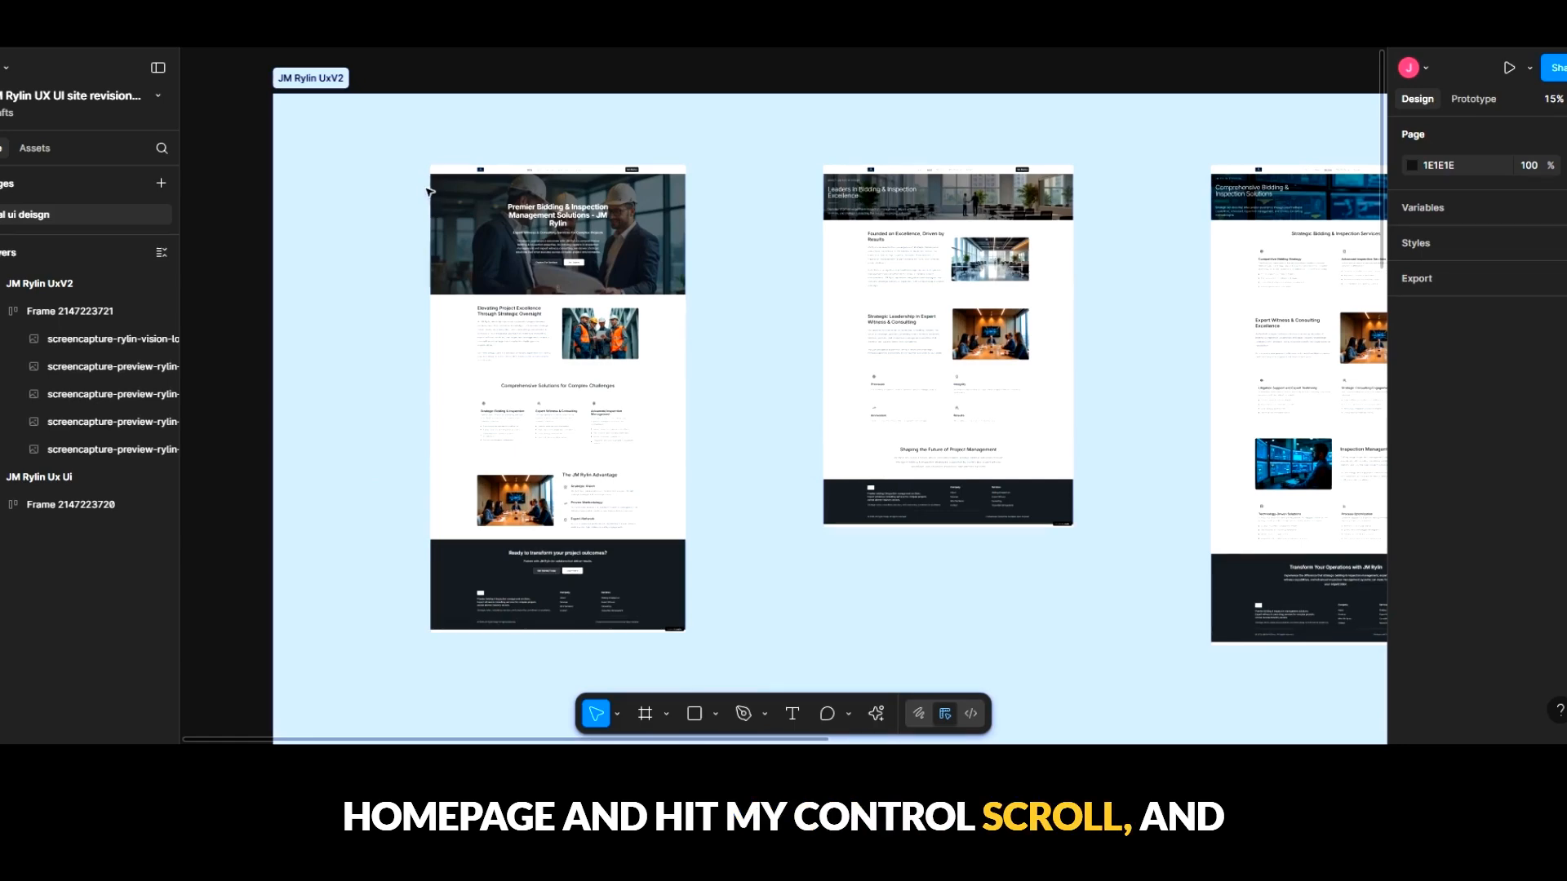
{"action": "scroll", "coordinate": [428, 192], "scroll_direction": "up", "scroll_amount": 3}
{"action": "scroll", "coordinate": [434, 192], "scroll_direction": "up", "scroll_amount": 3}
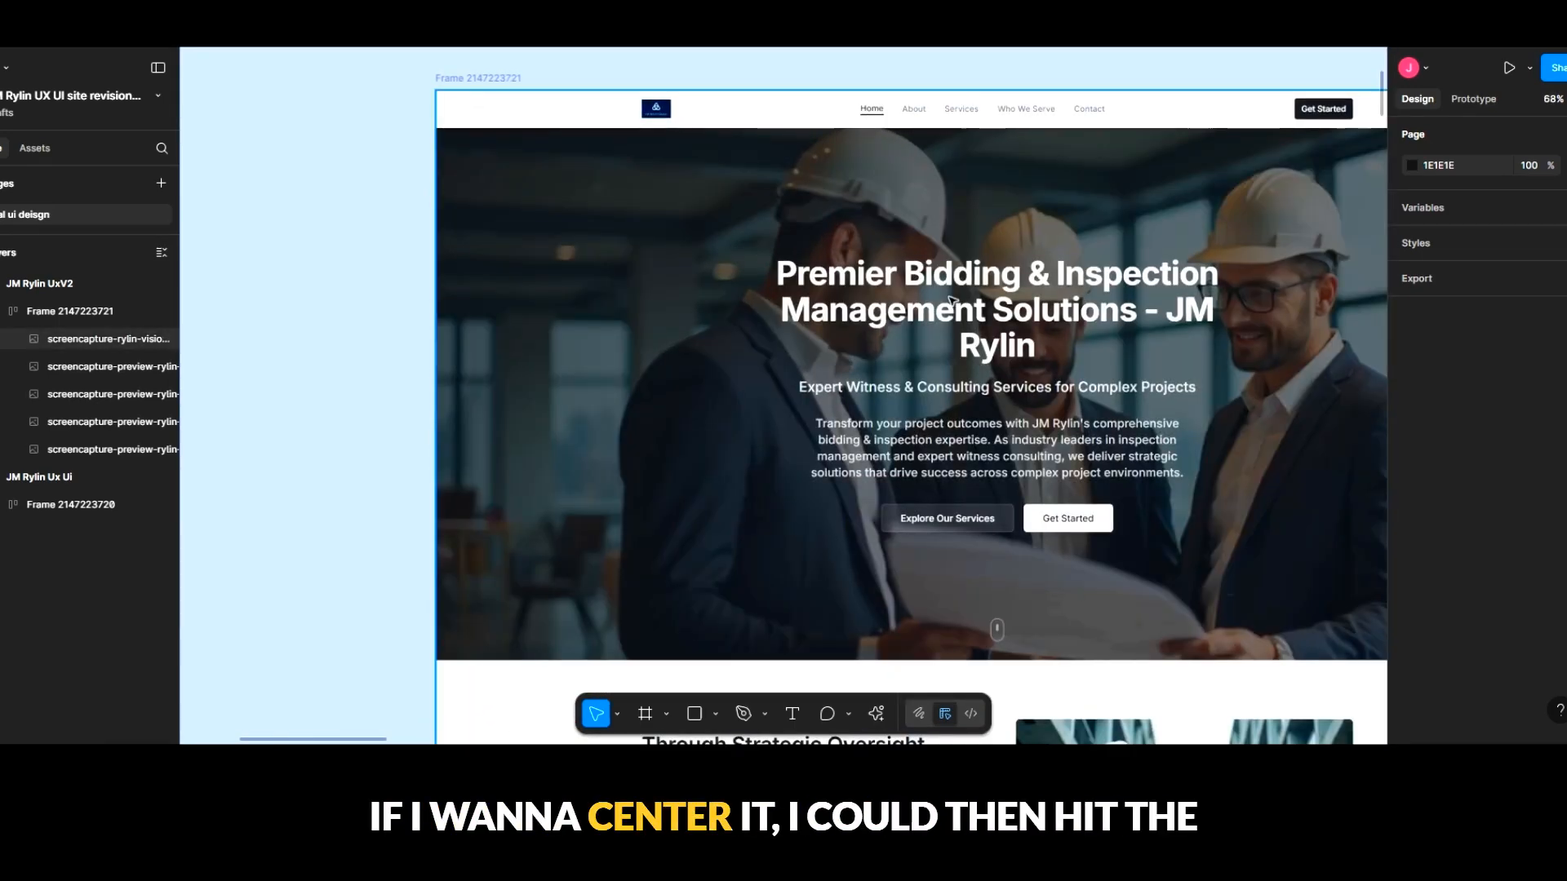
{"action": "key", "text": "space"}
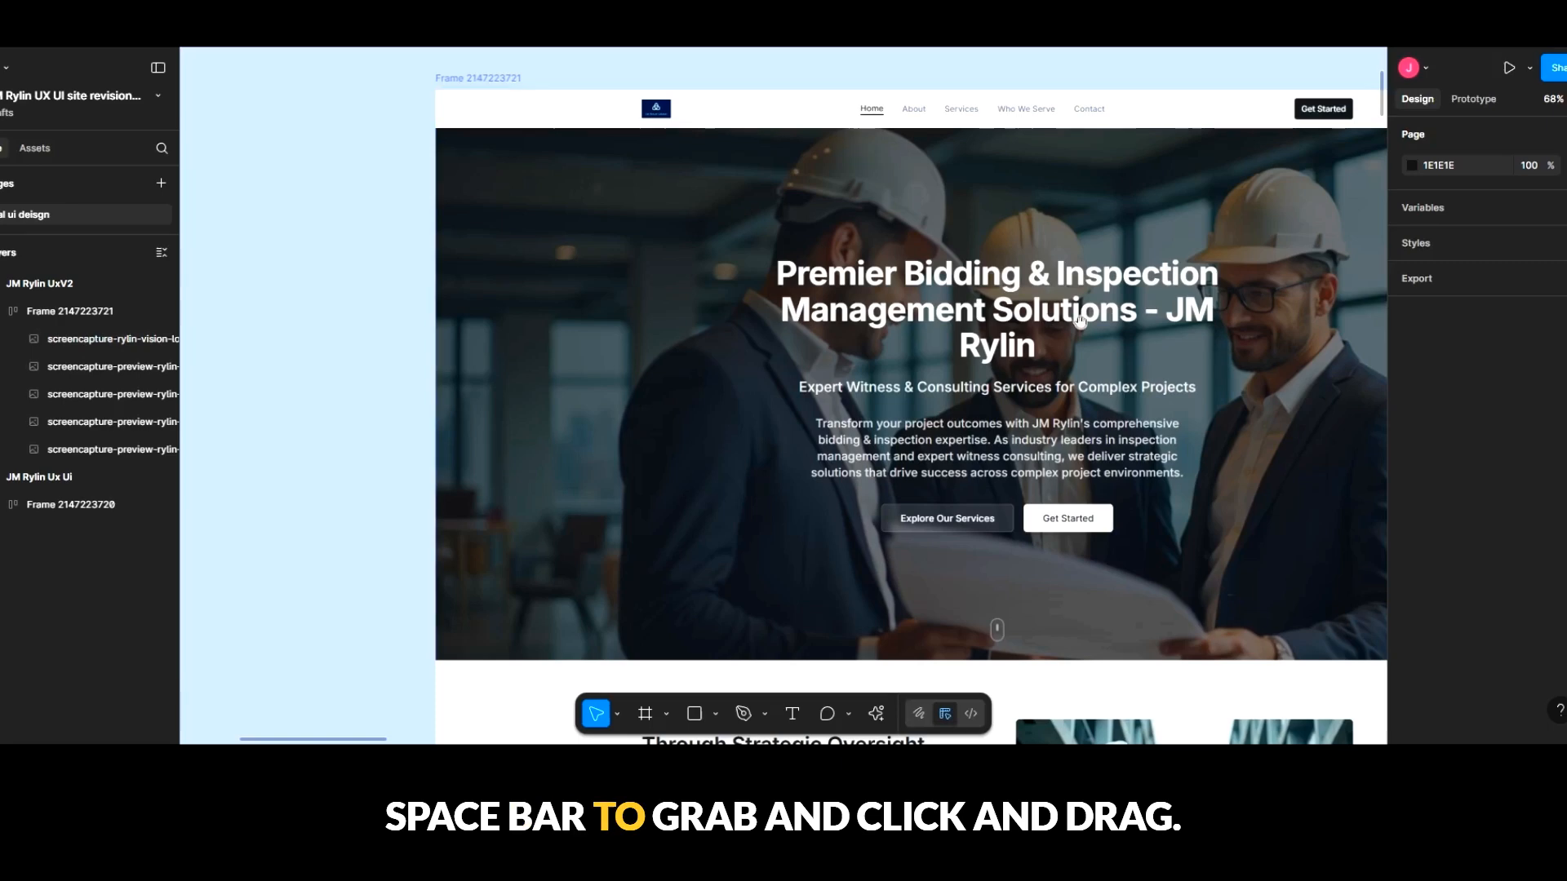
{"action": "left_click_drag", "start_coordinate": [1079, 320], "coordinate": [867, 320]}
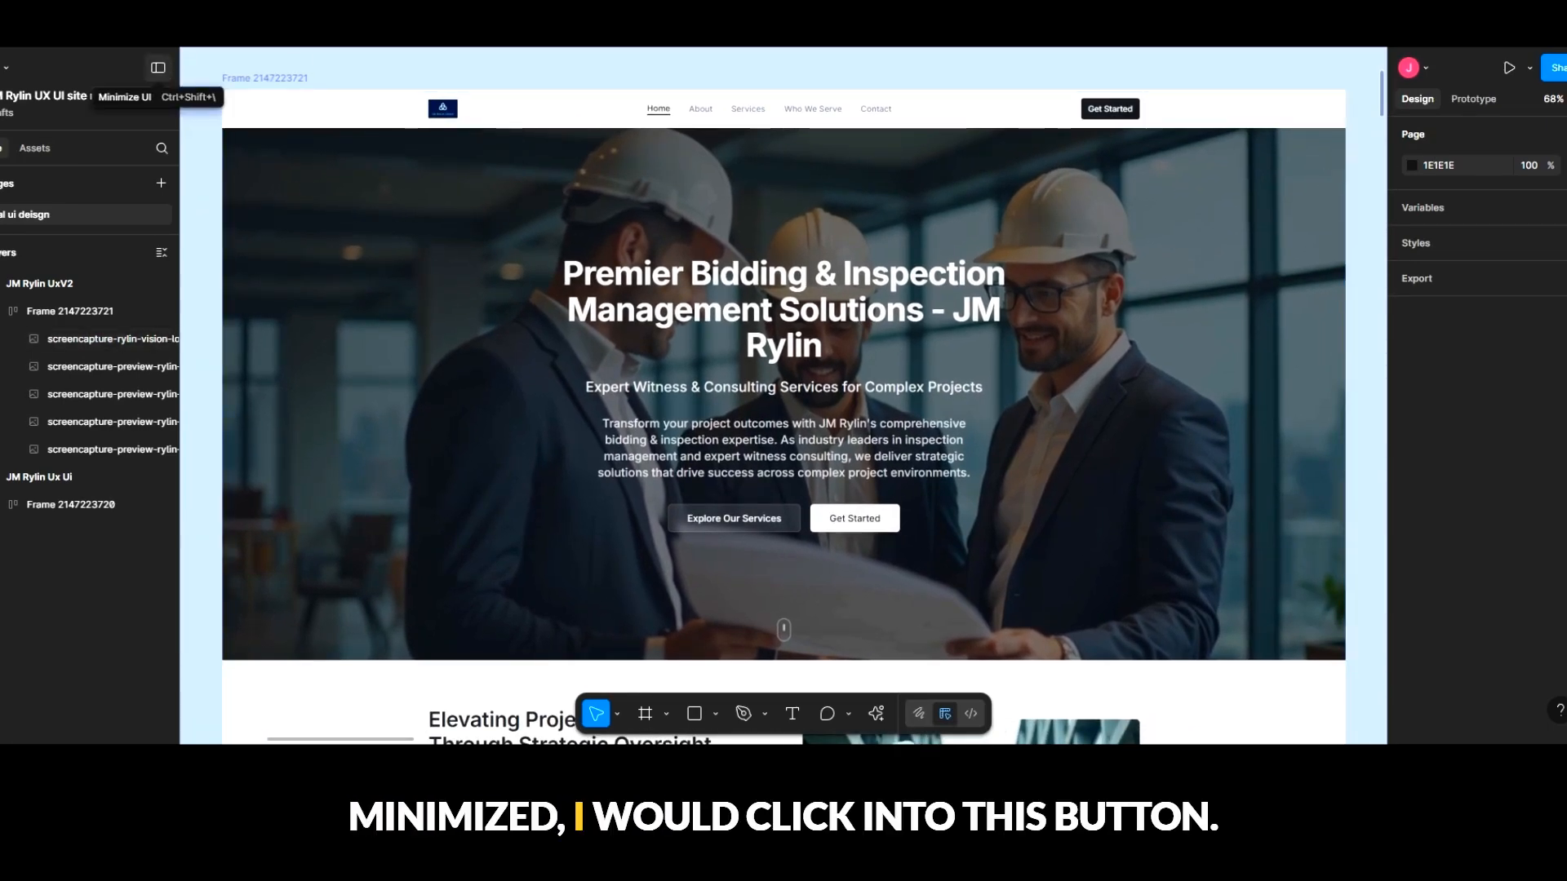
{"action": "left_click", "coordinate": [158, 68]}
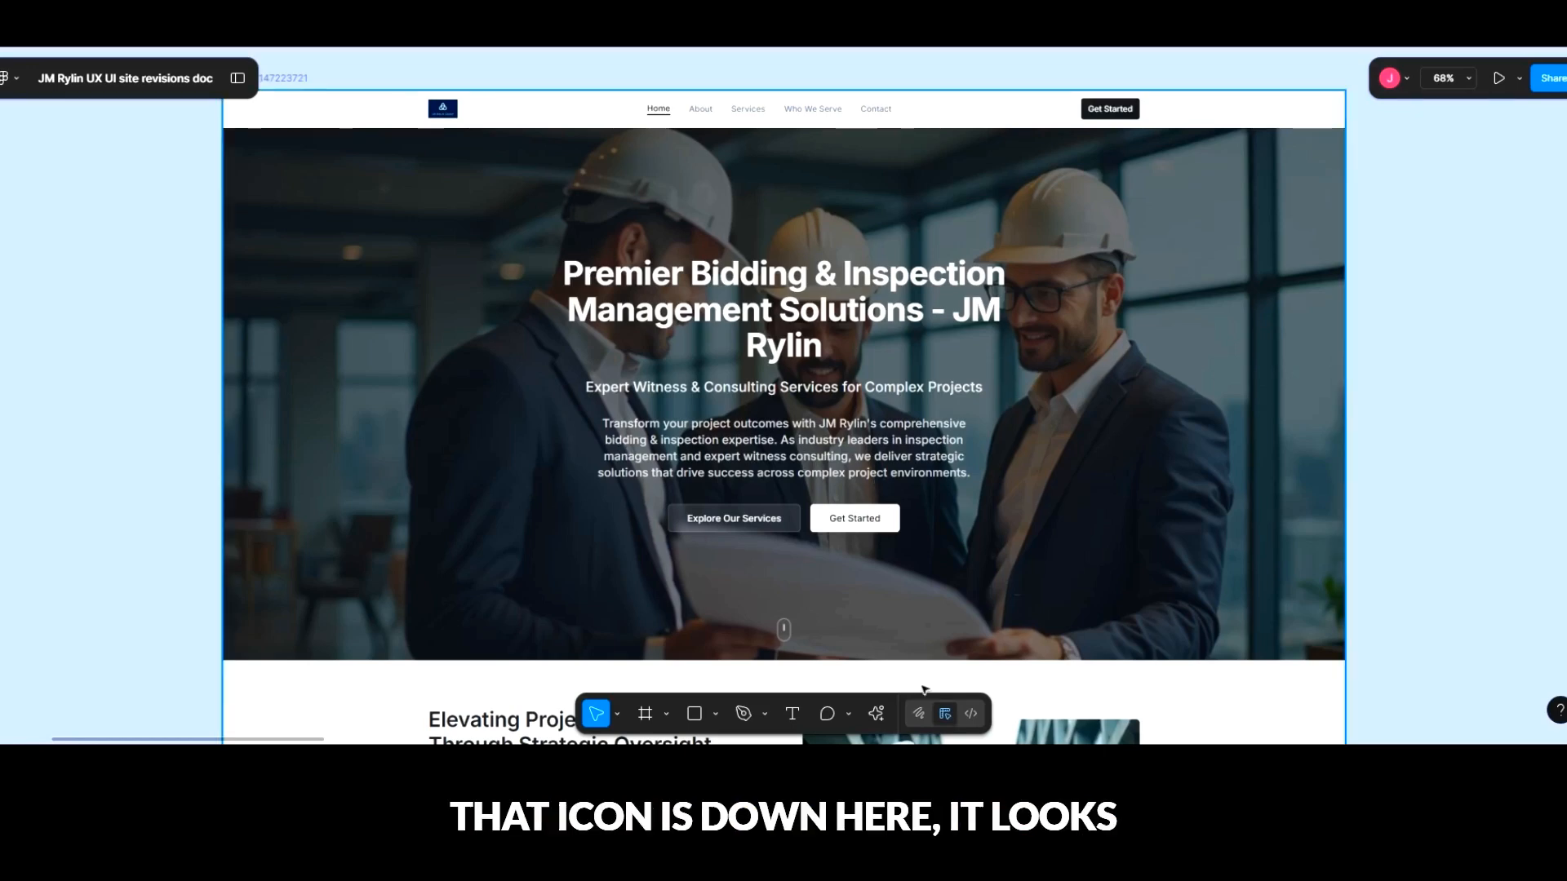
- Post a comment reading 'Change this to "new header"' at the homepage's main headline
{"action": "left_click", "coordinate": [828, 714]}
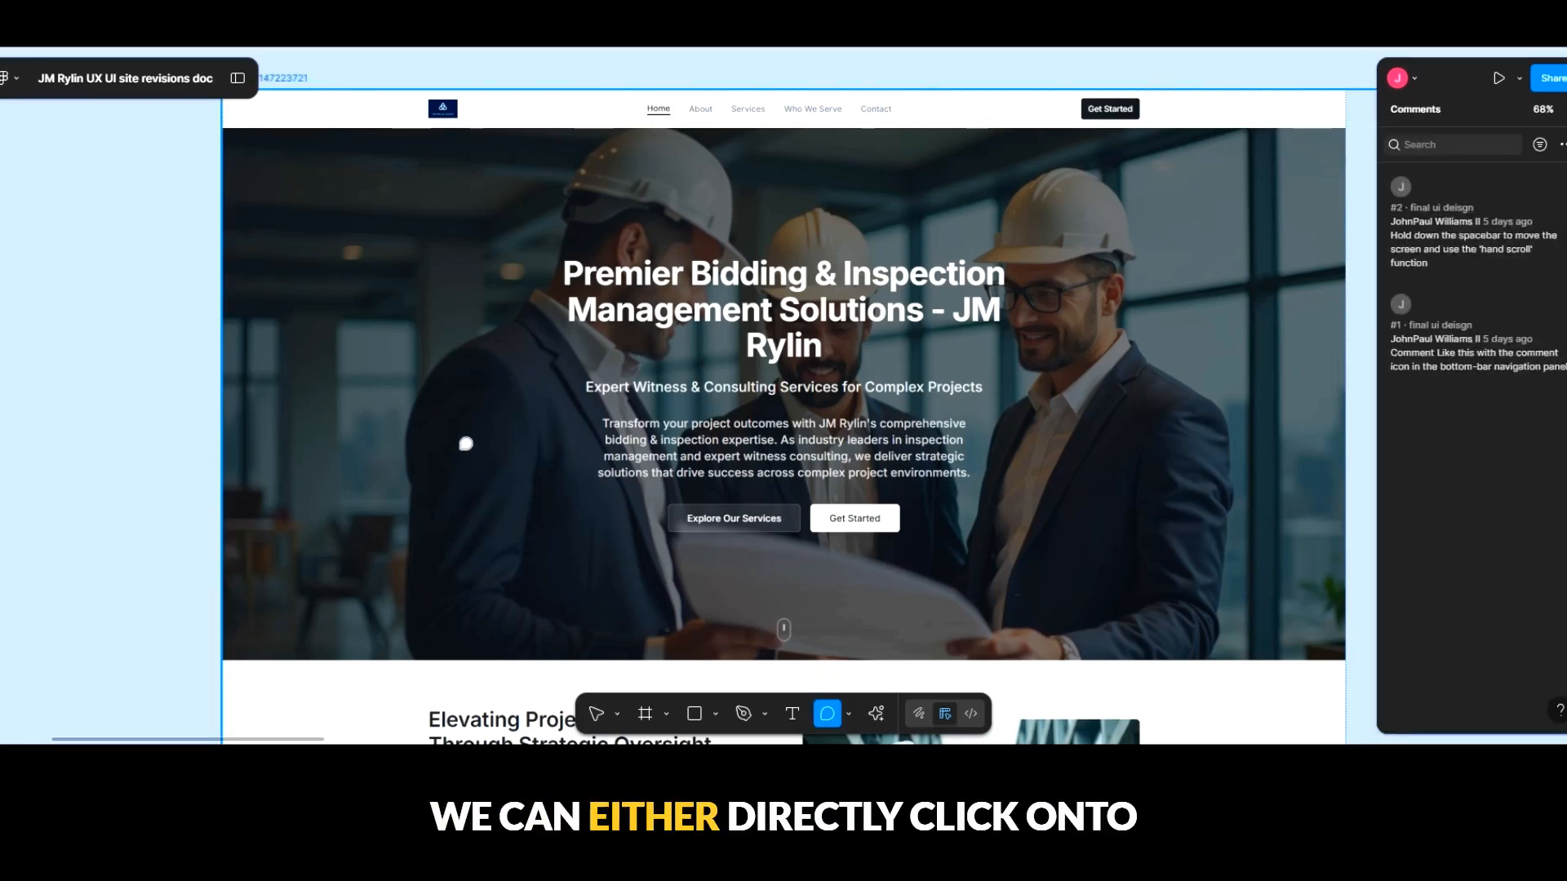
{"action": "left_click", "coordinate": [598, 262]}
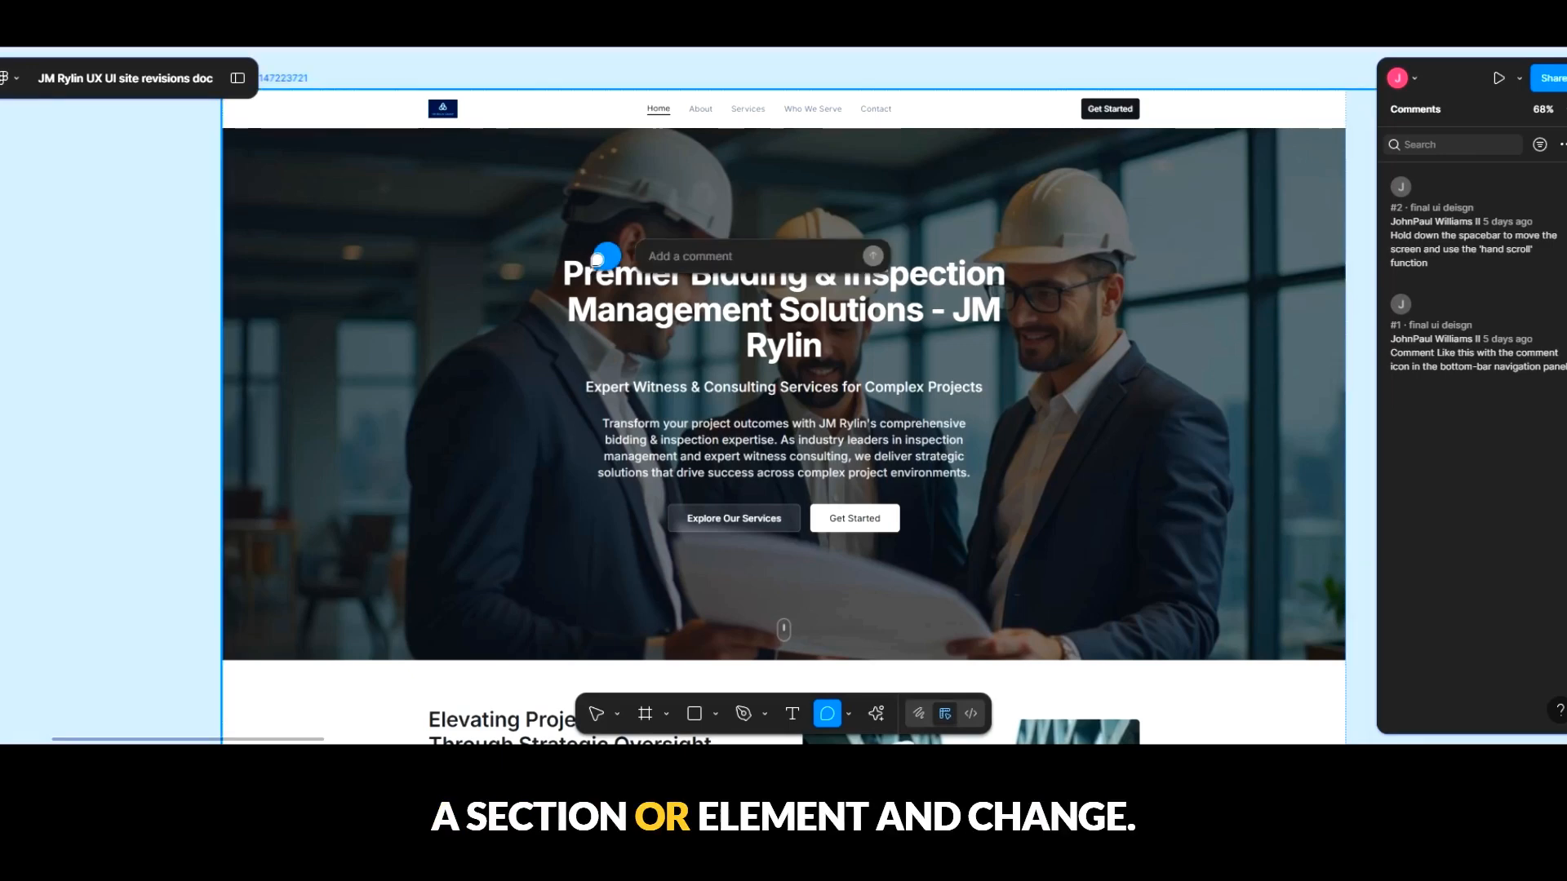
{"action": "type", "text": "Cha"}
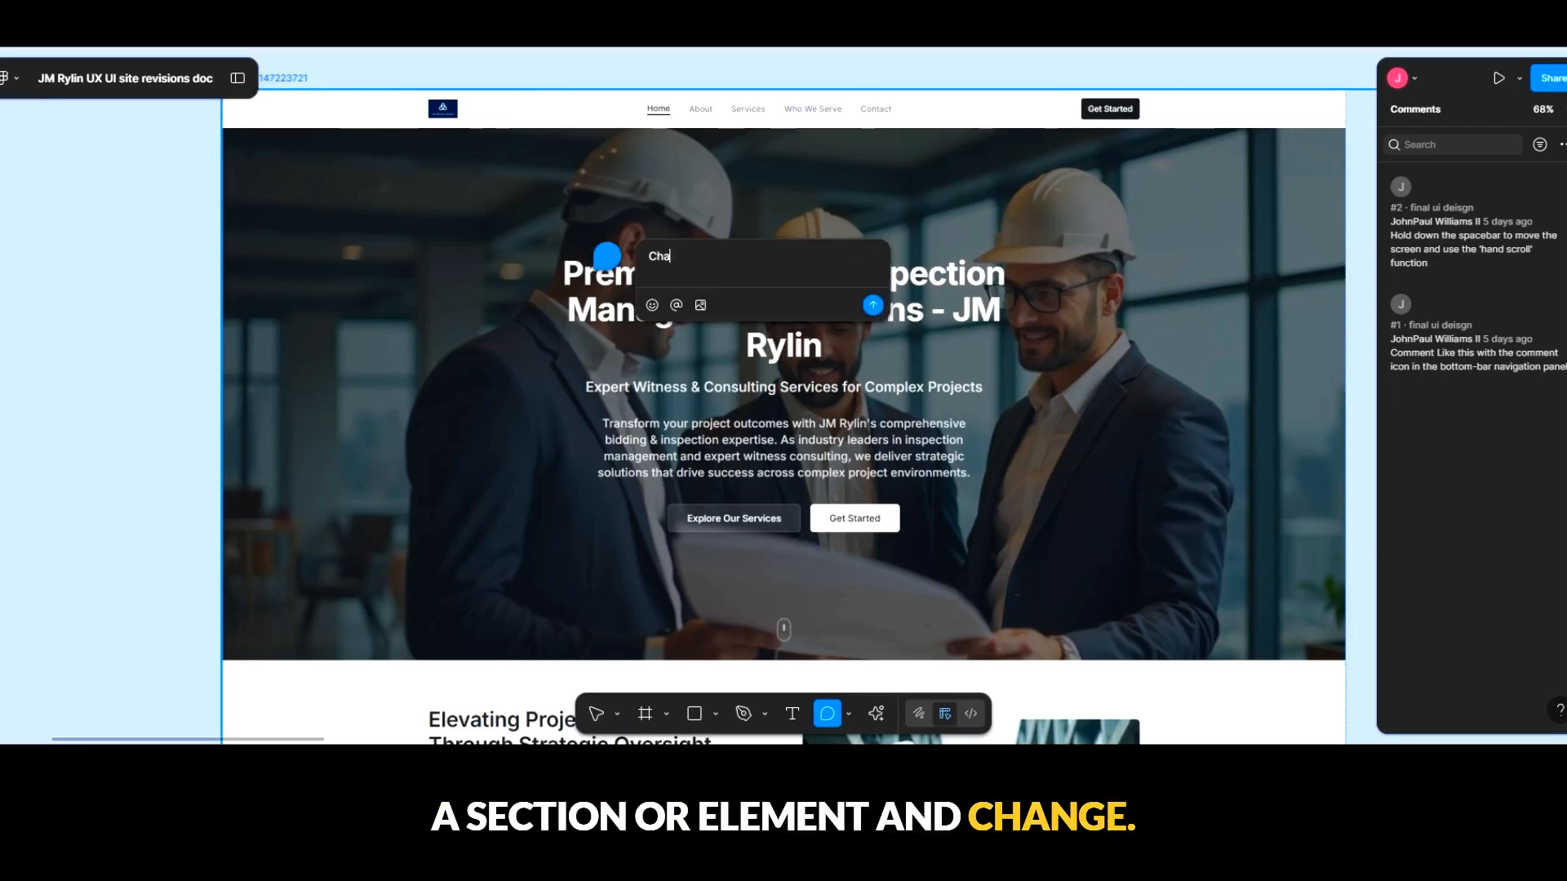
{"action": "type", "text": "nge this"}
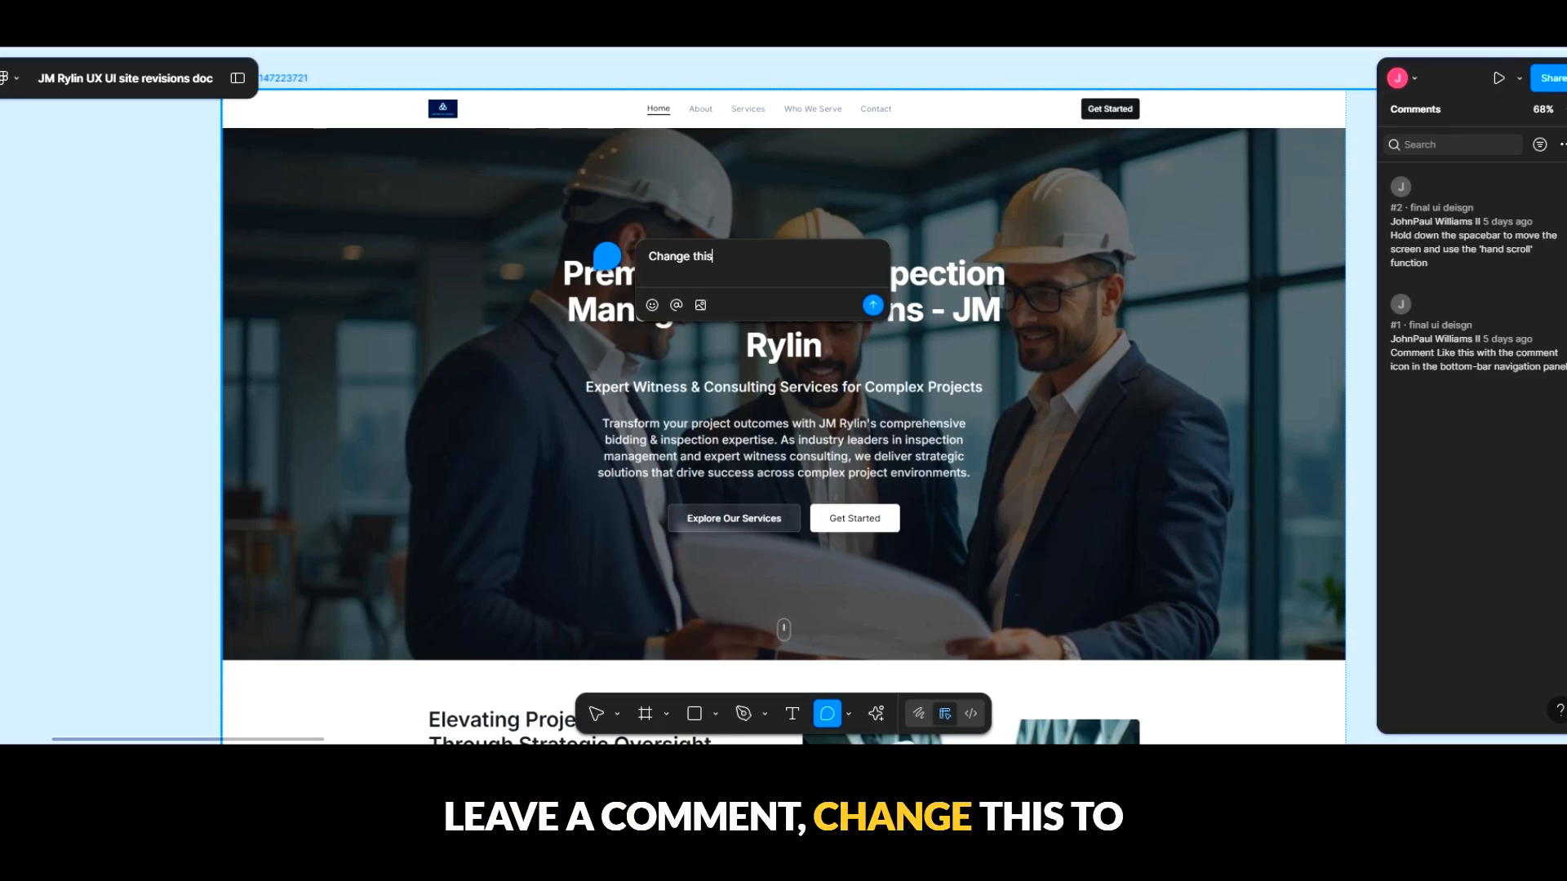
{"action": "type", "text": " to \"new header"}
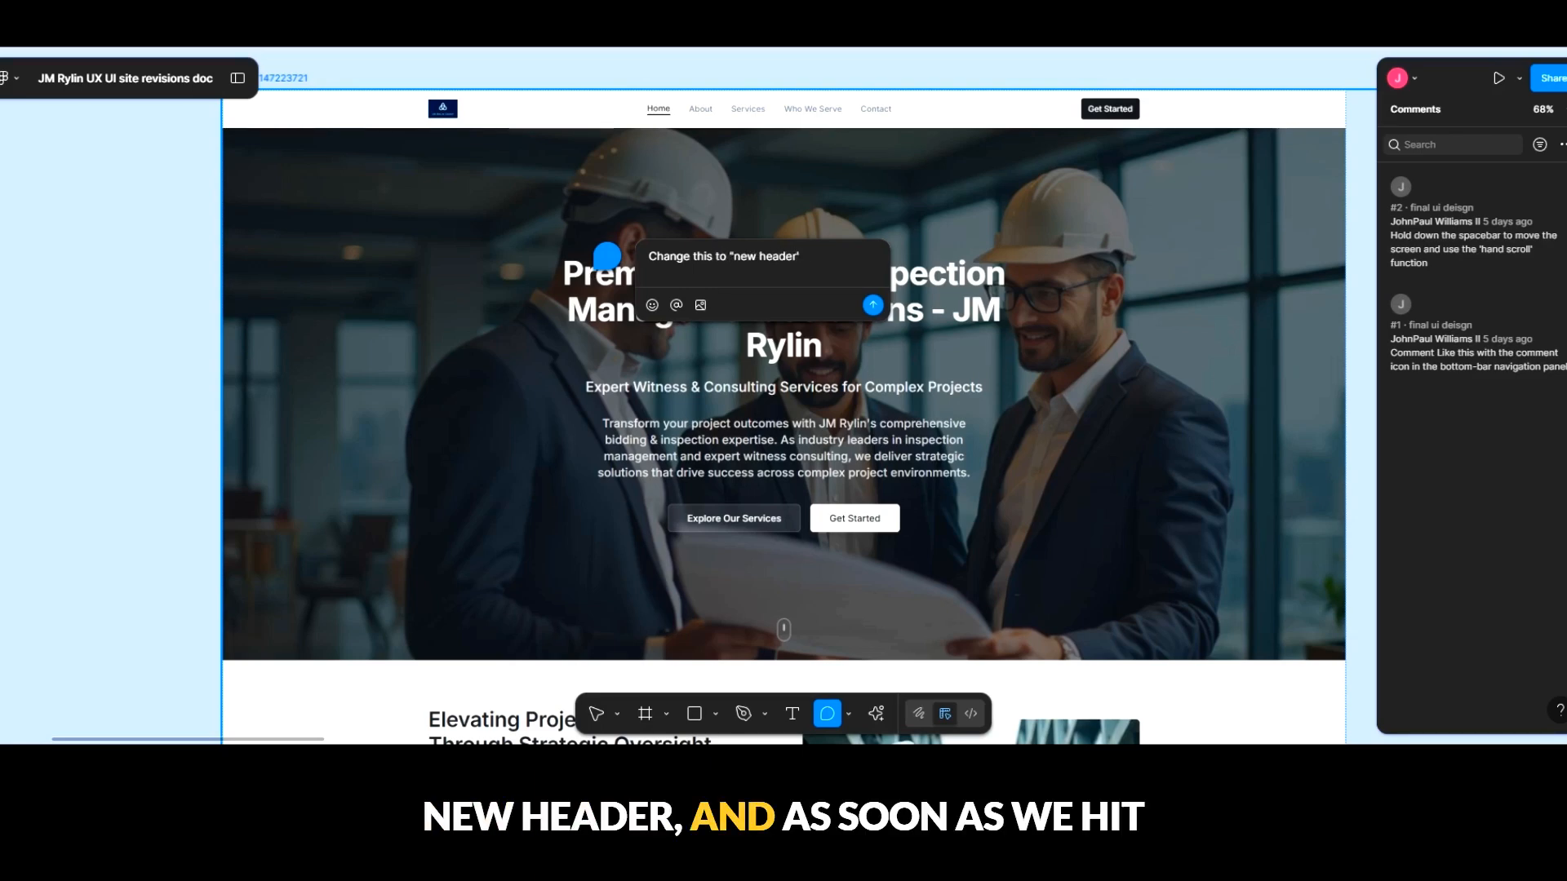
{"action": "type", "text": "\""}
{"action": "key", "text": "Return"}
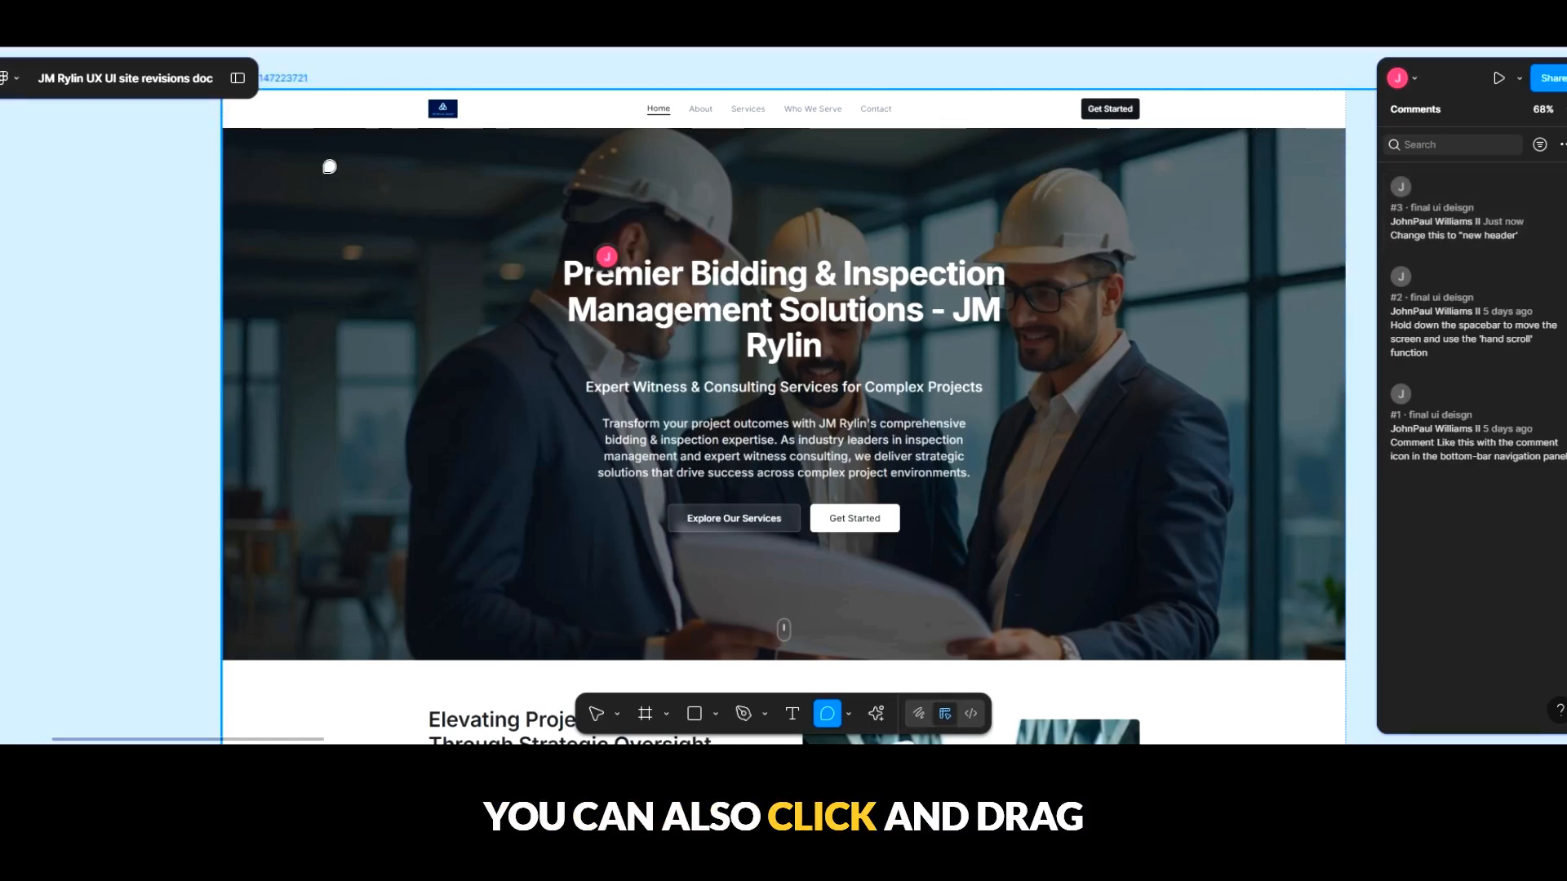
- Mark the area around the "Our methodology combines" paragraph, post the comment "Please remove this entire section" on it, and check the marked area
{"action": "scroll", "coordinate": [671, 257], "scroll_direction": "down", "scroll_amount": 5}
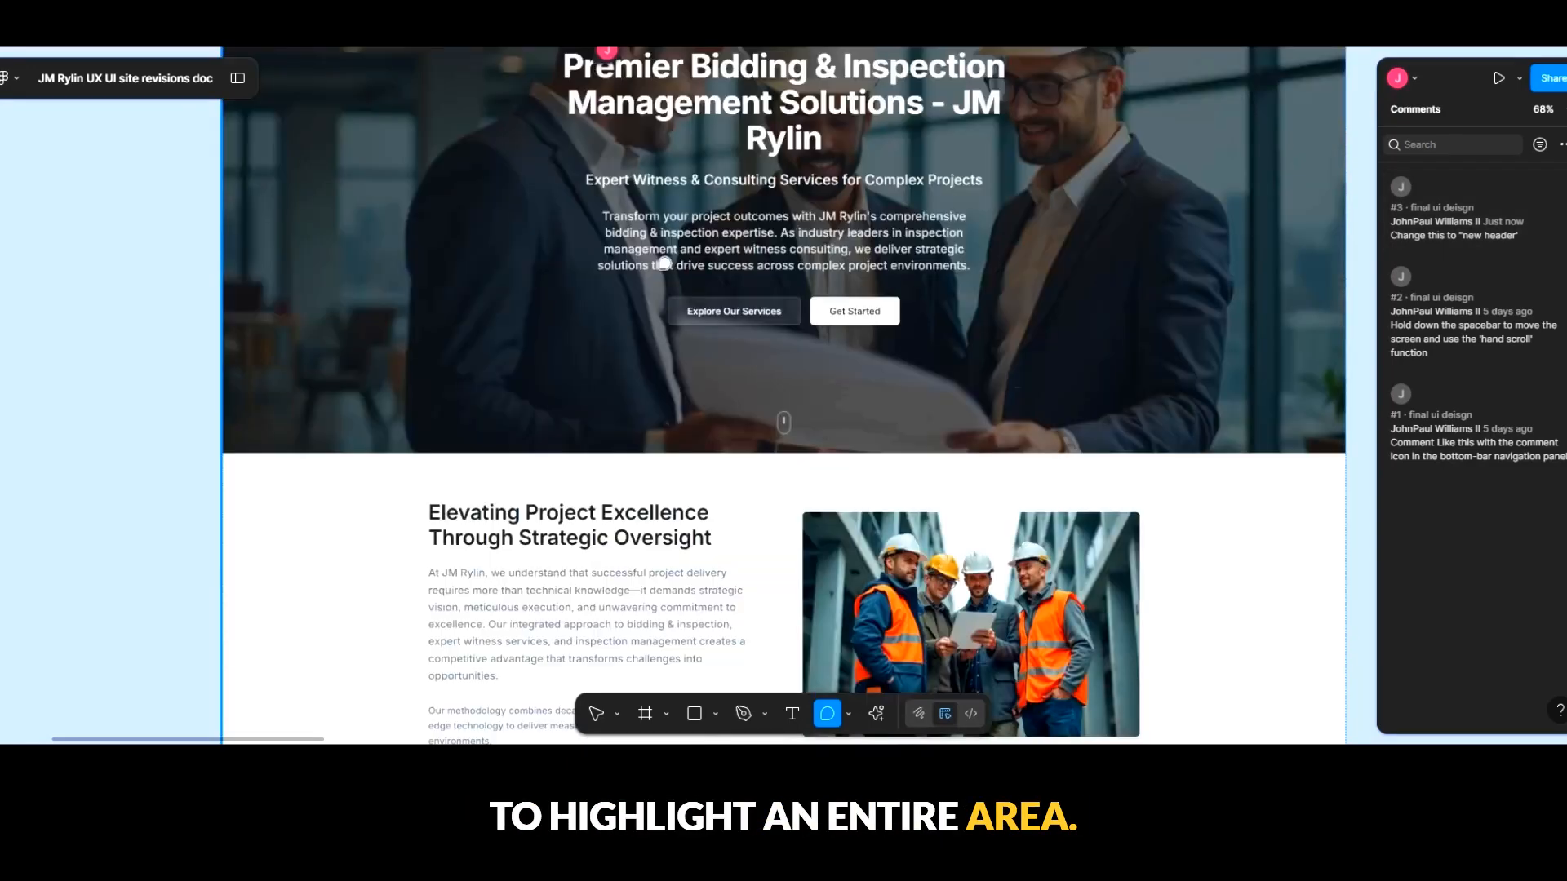
{"action": "scroll", "coordinate": [671, 257], "scroll_direction": "down", "scroll_amount": 1}
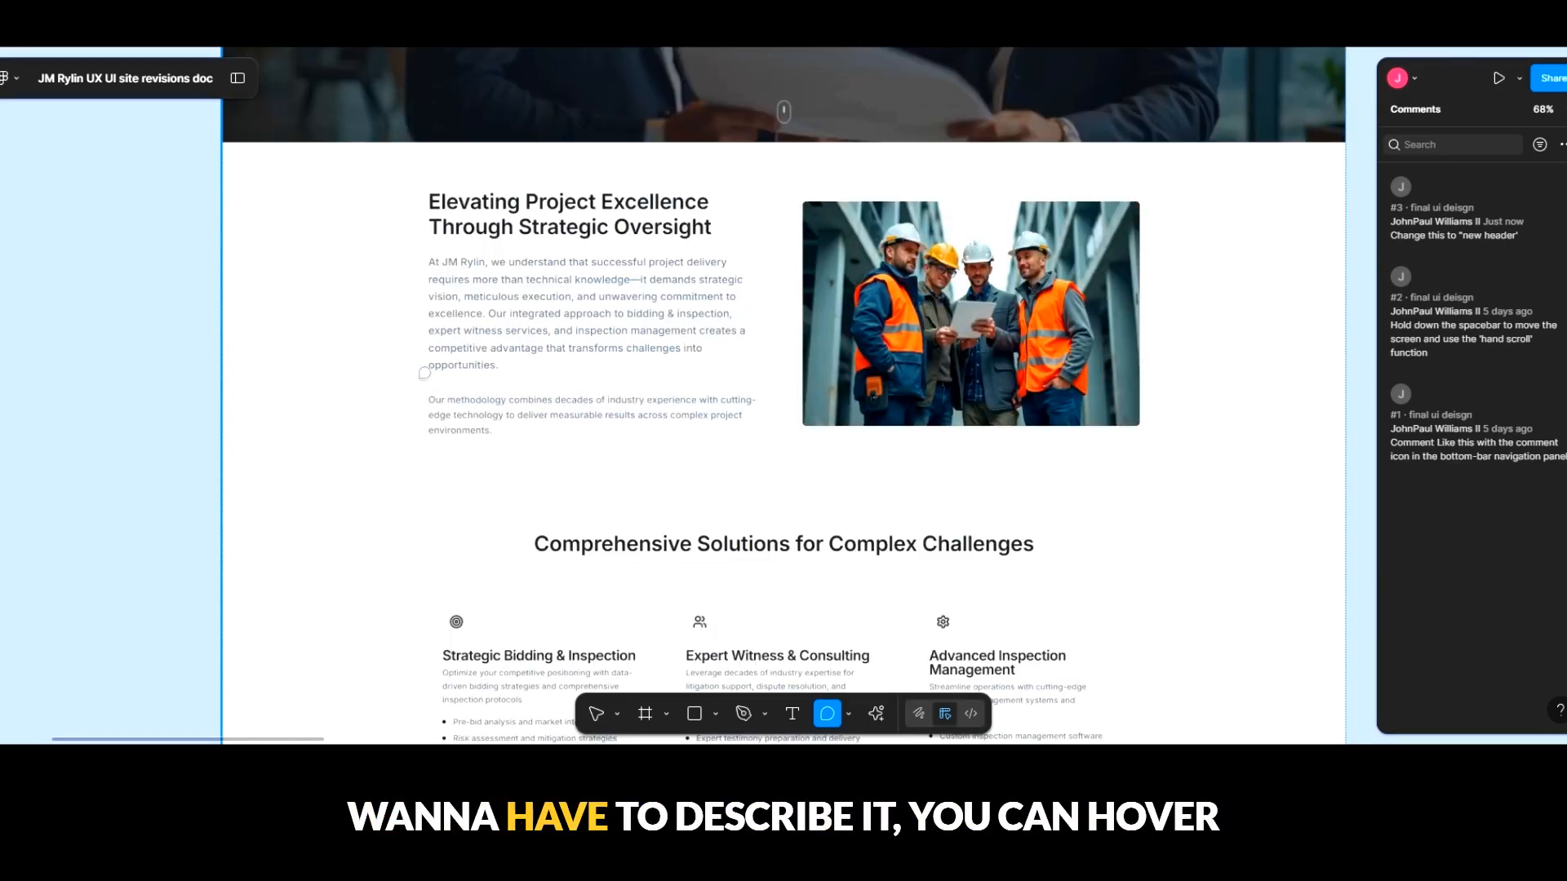
{"action": "left_click_drag", "start_coordinate": [414, 379], "coordinate": [782, 478]}
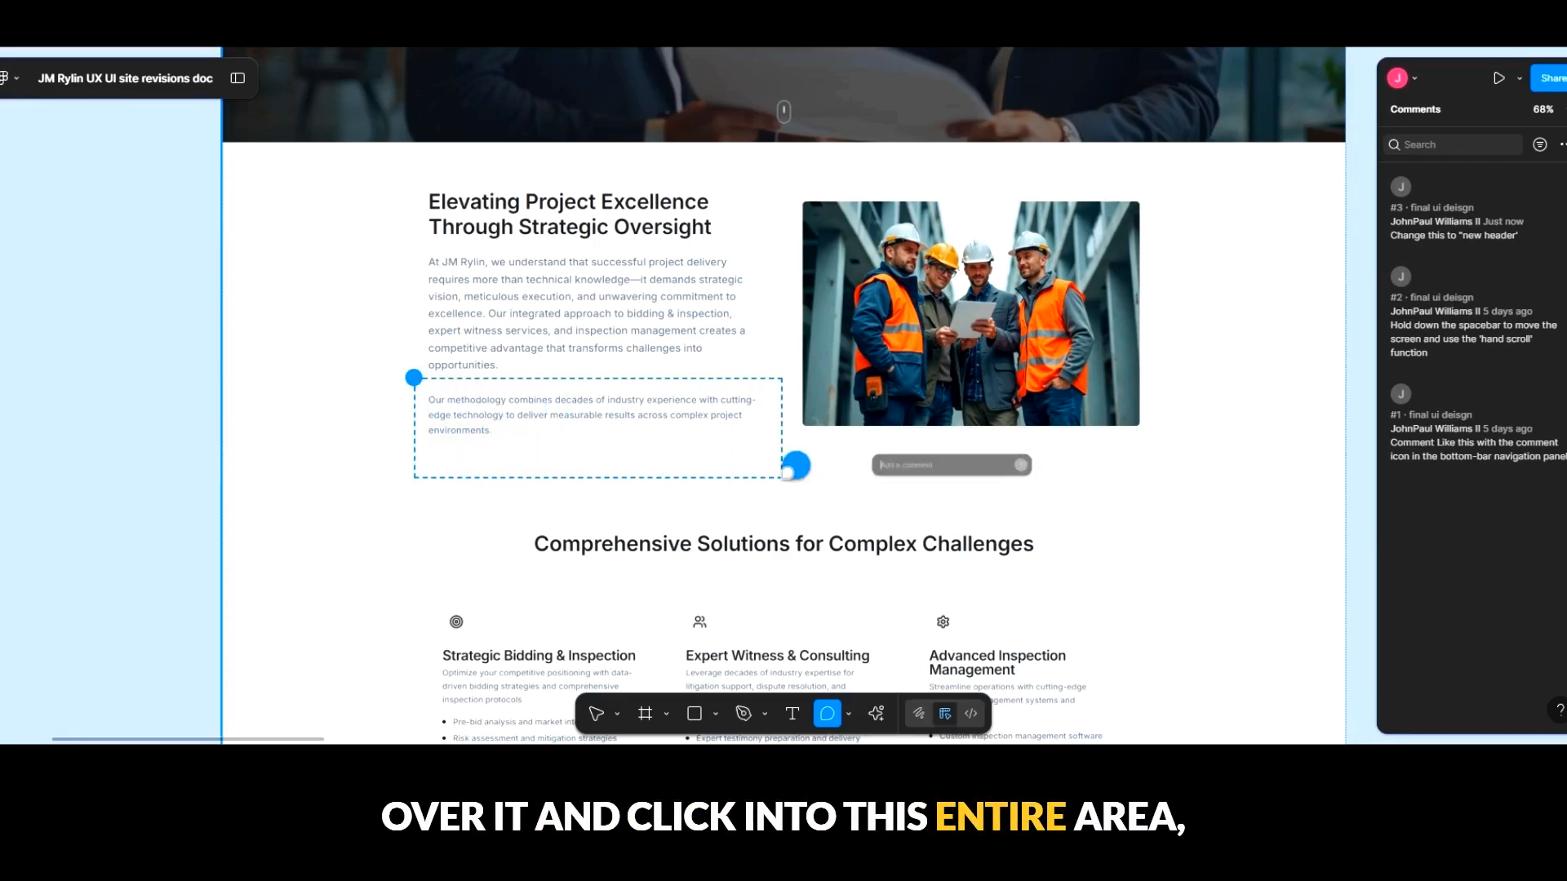
{"action": "type", "text": "Please"}
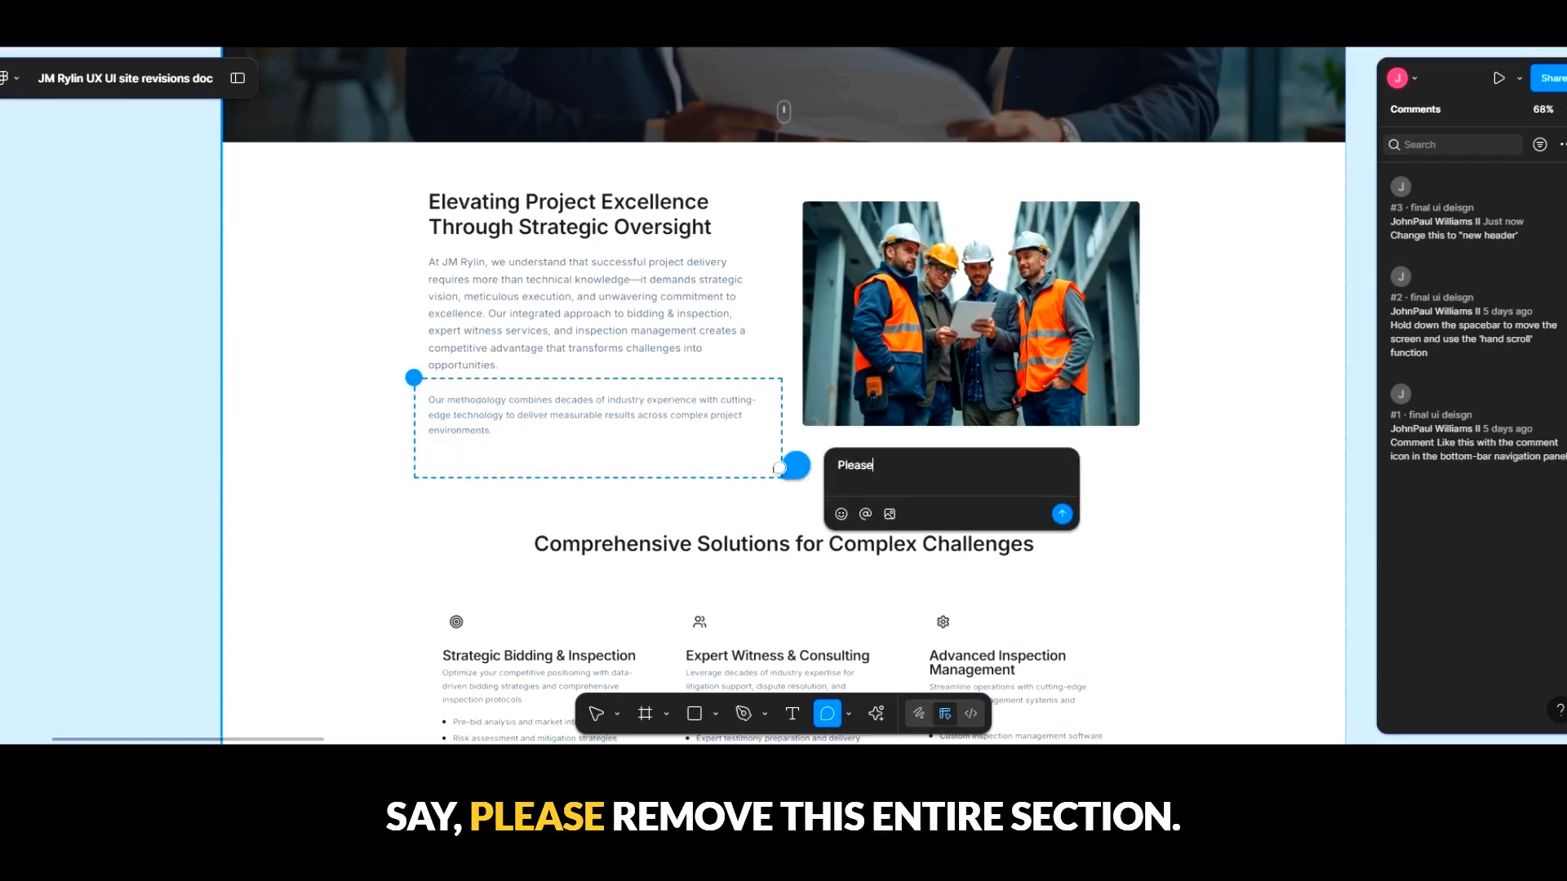
{"action": "type", "text": " remove this ent"}
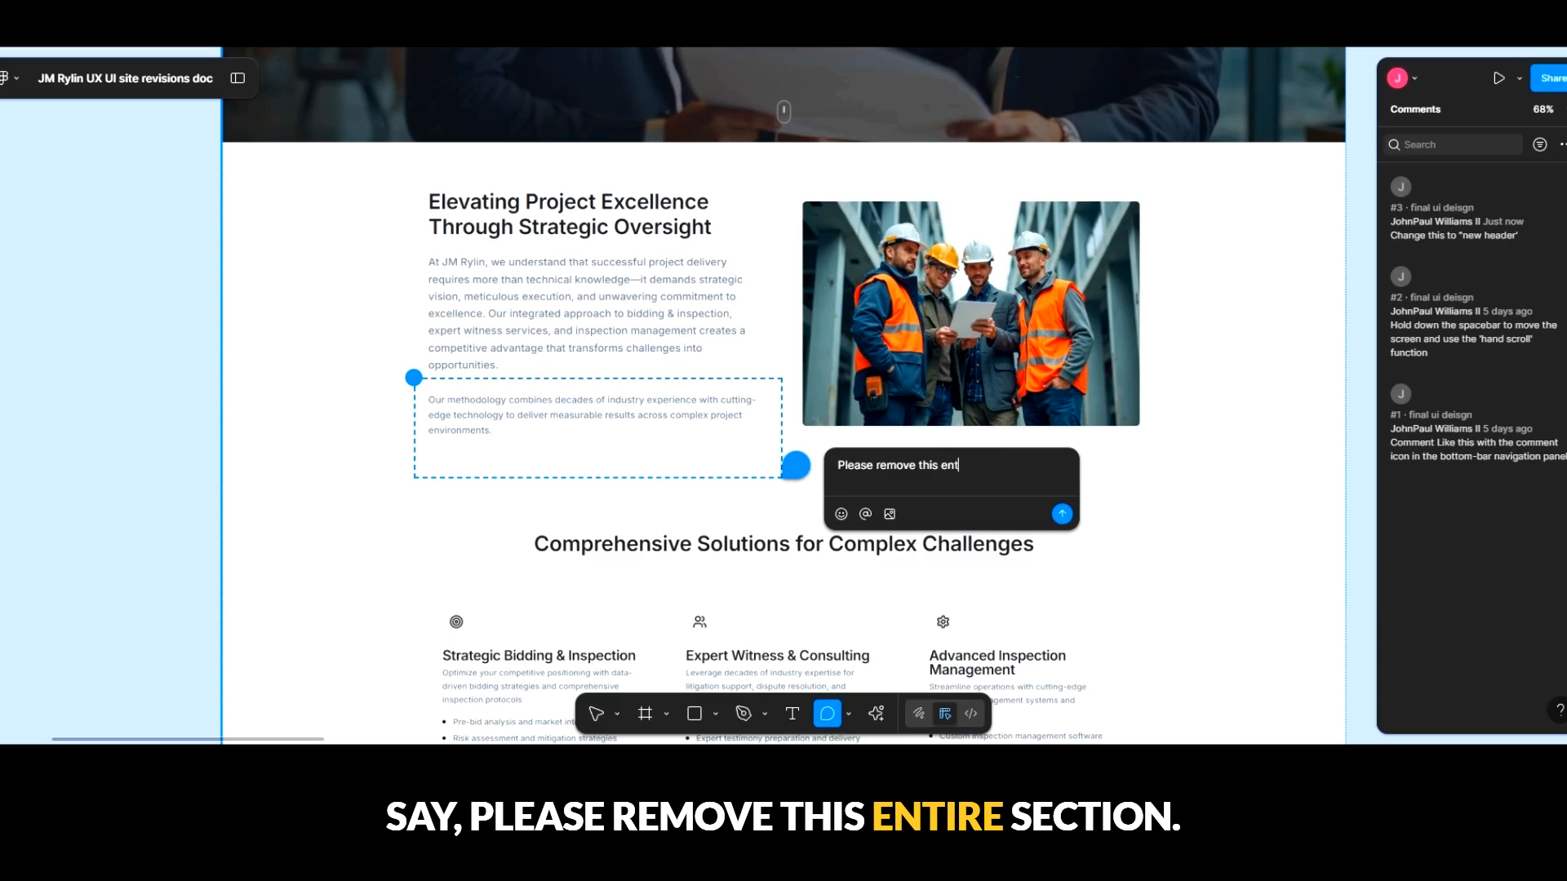
{"action": "type", "text": "ire section"}
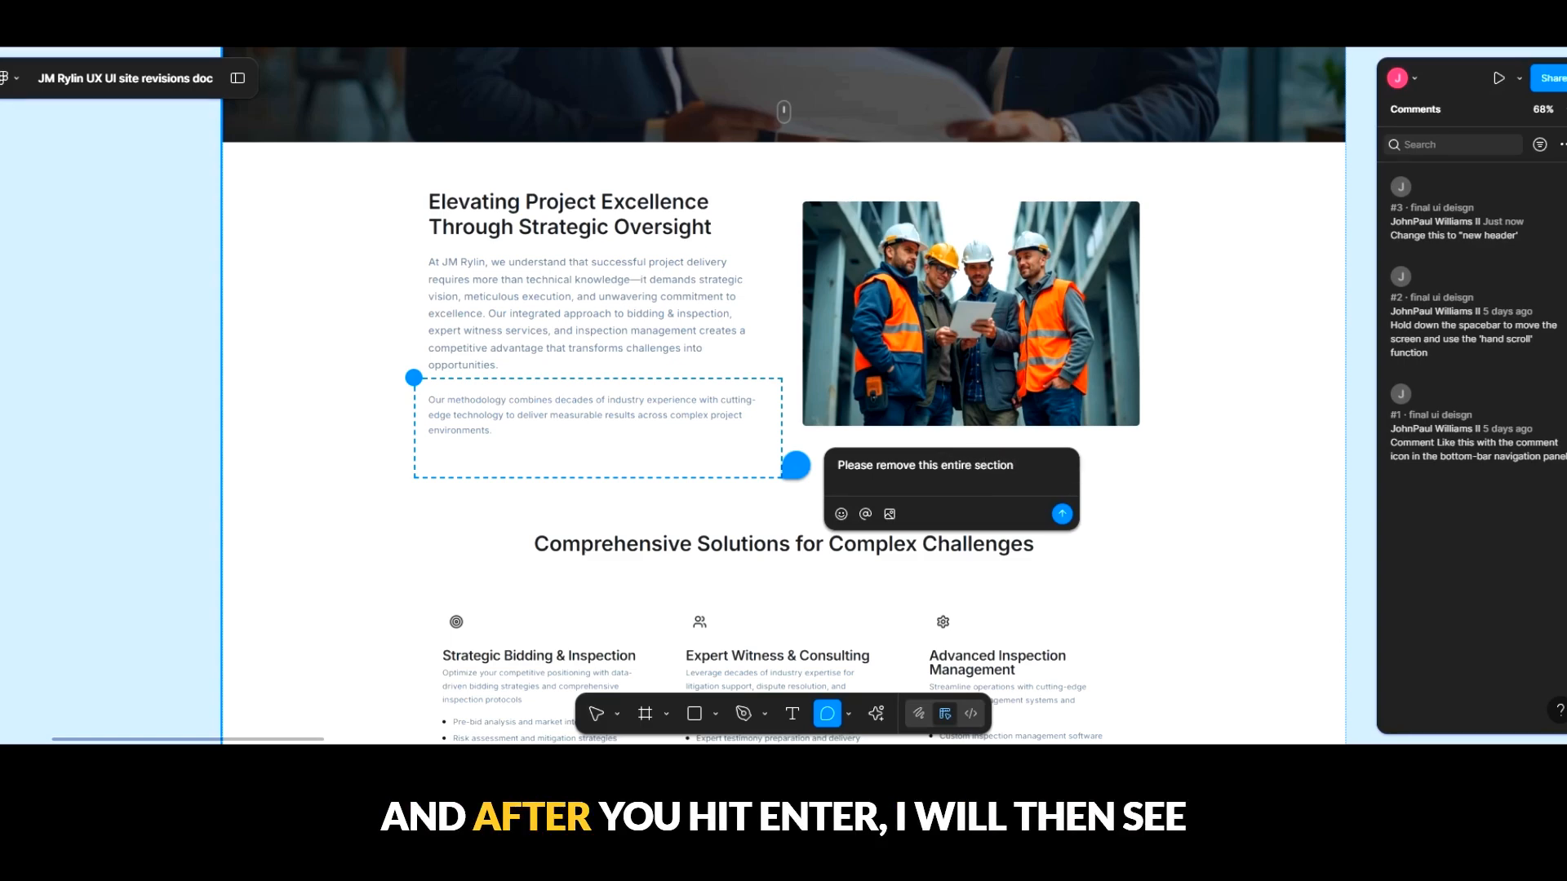
{"action": "key", "text": "Return"}
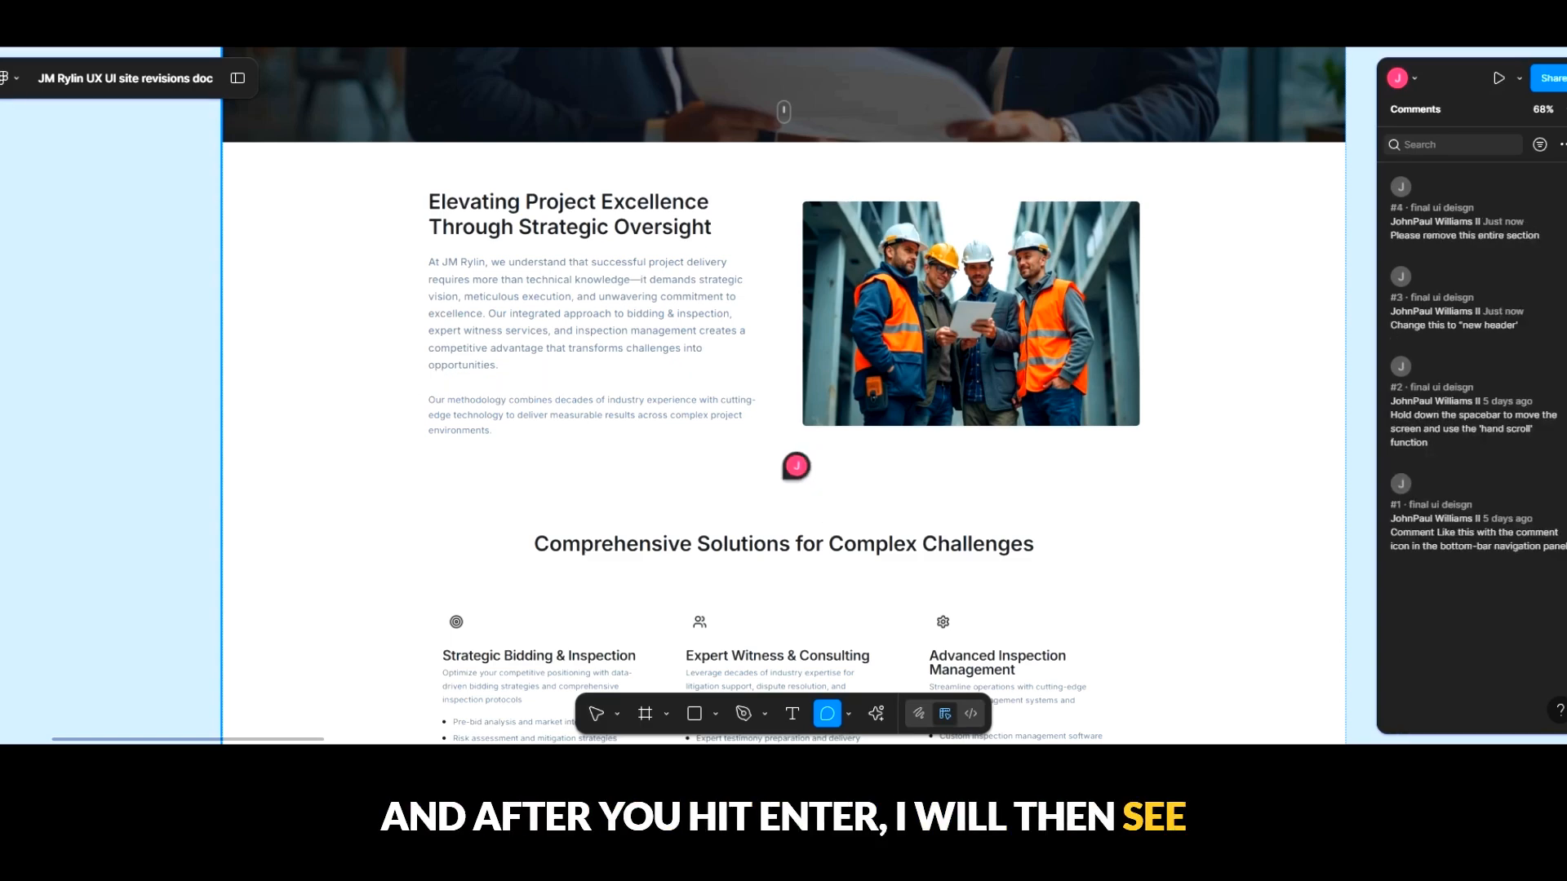
{"action": "left_click", "coordinate": [599, 715]}
{"action": "mouse_move", "coordinate": [787, 472]}
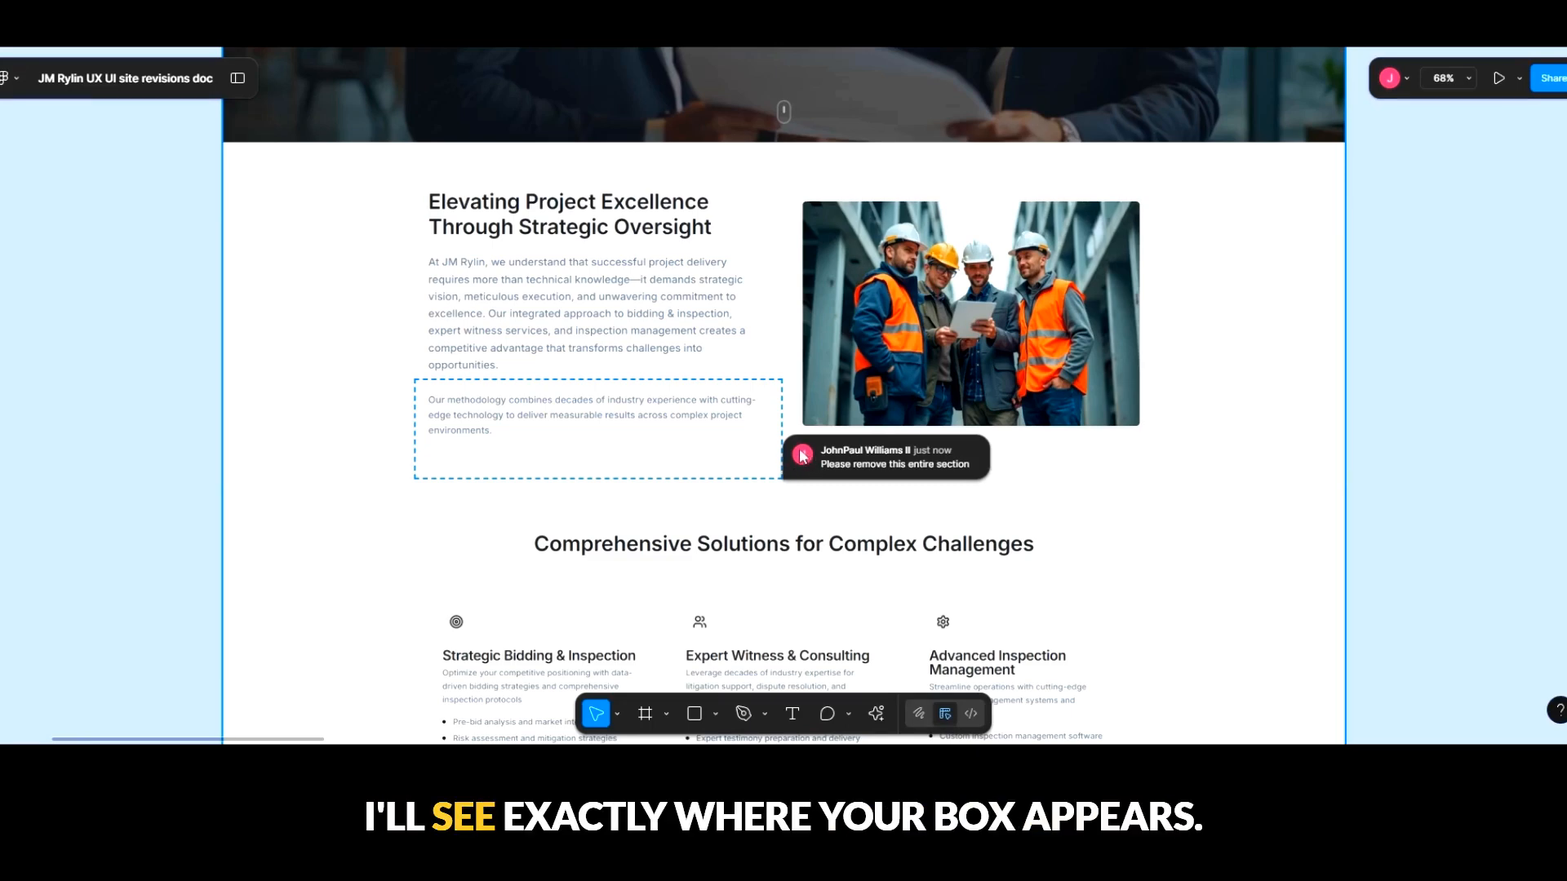
- Draft a comment beside the boardroom photo reading "Please swap with the attached image.", attach a replacement image, and discard the draft
{"action": "left_click", "coordinate": [836, 713]}
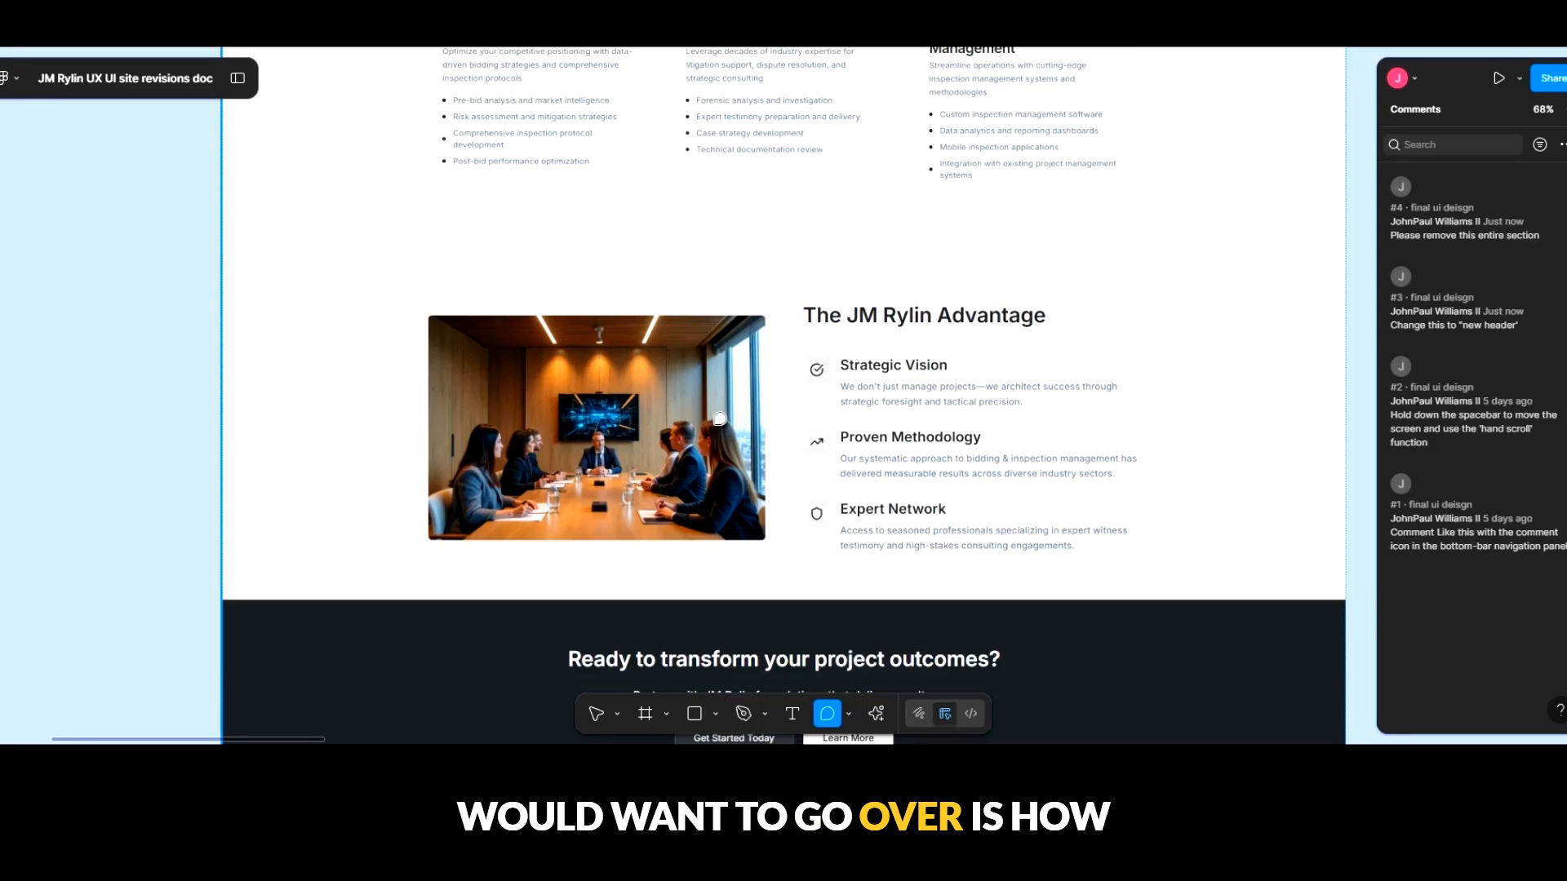
{"action": "left_click", "coordinate": [766, 345]}
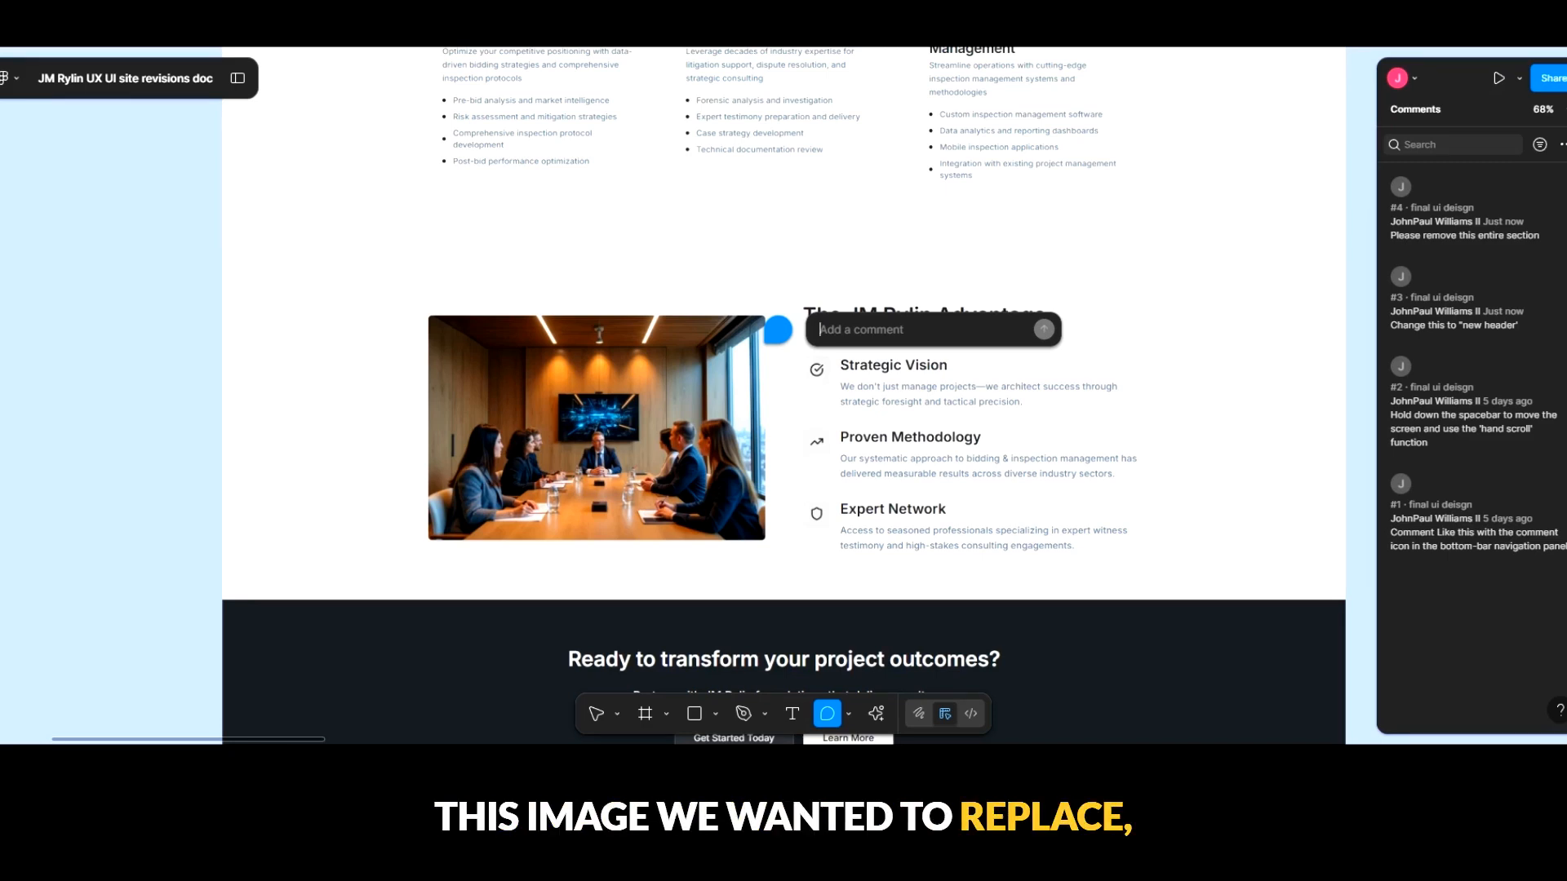
{"action": "type", "text": "Please swap "}
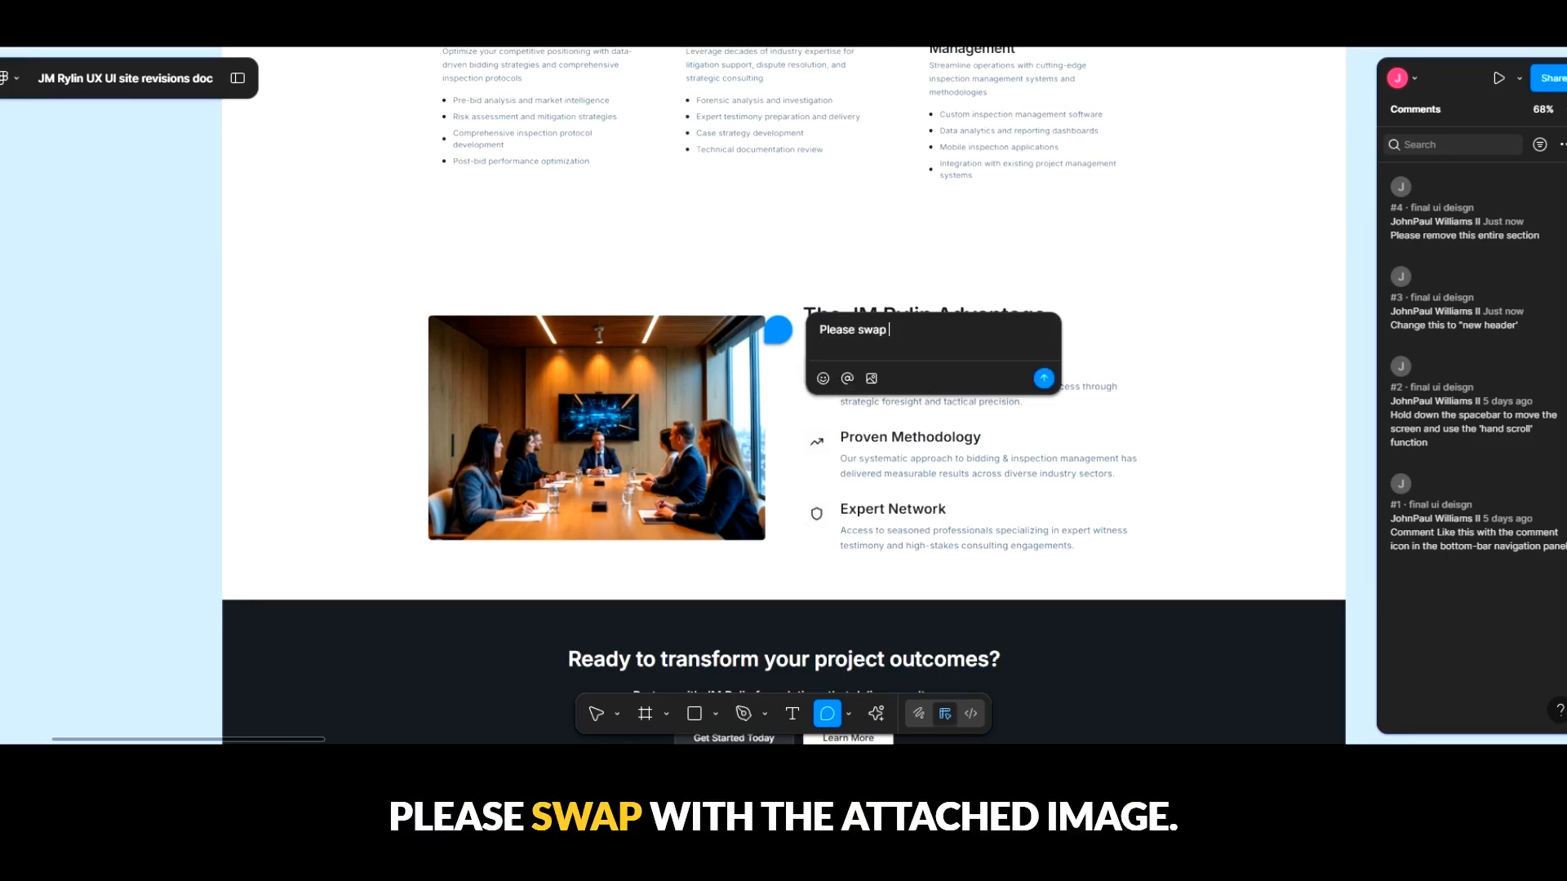
{"action": "type", "text": "with the attache"}
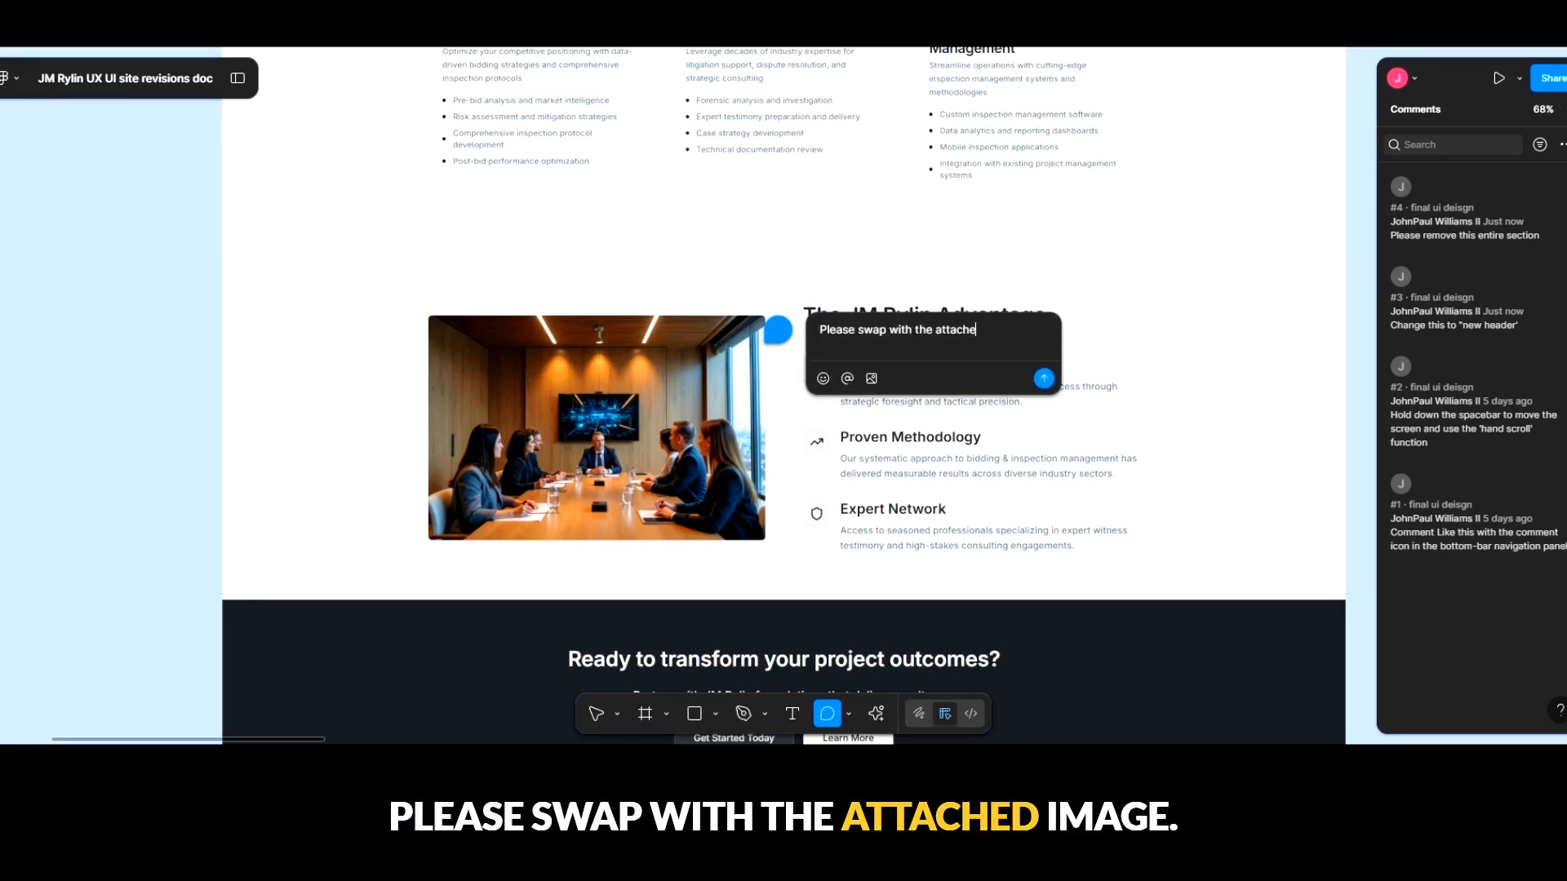
{"action": "type", "text": "d image."}
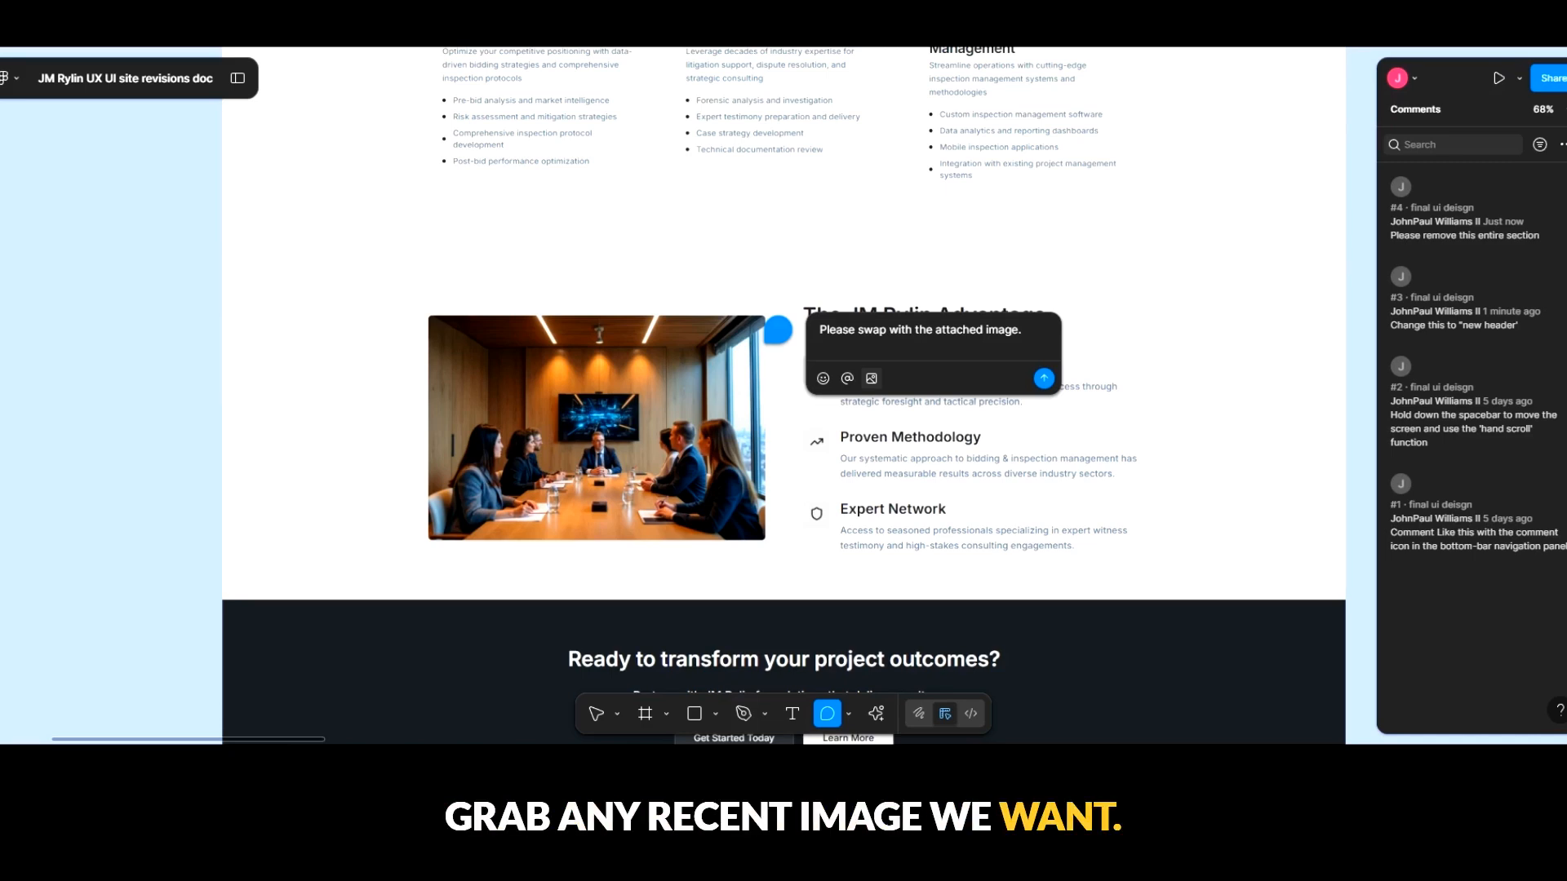
{"action": "left_click", "coordinate": [1095, 527]}
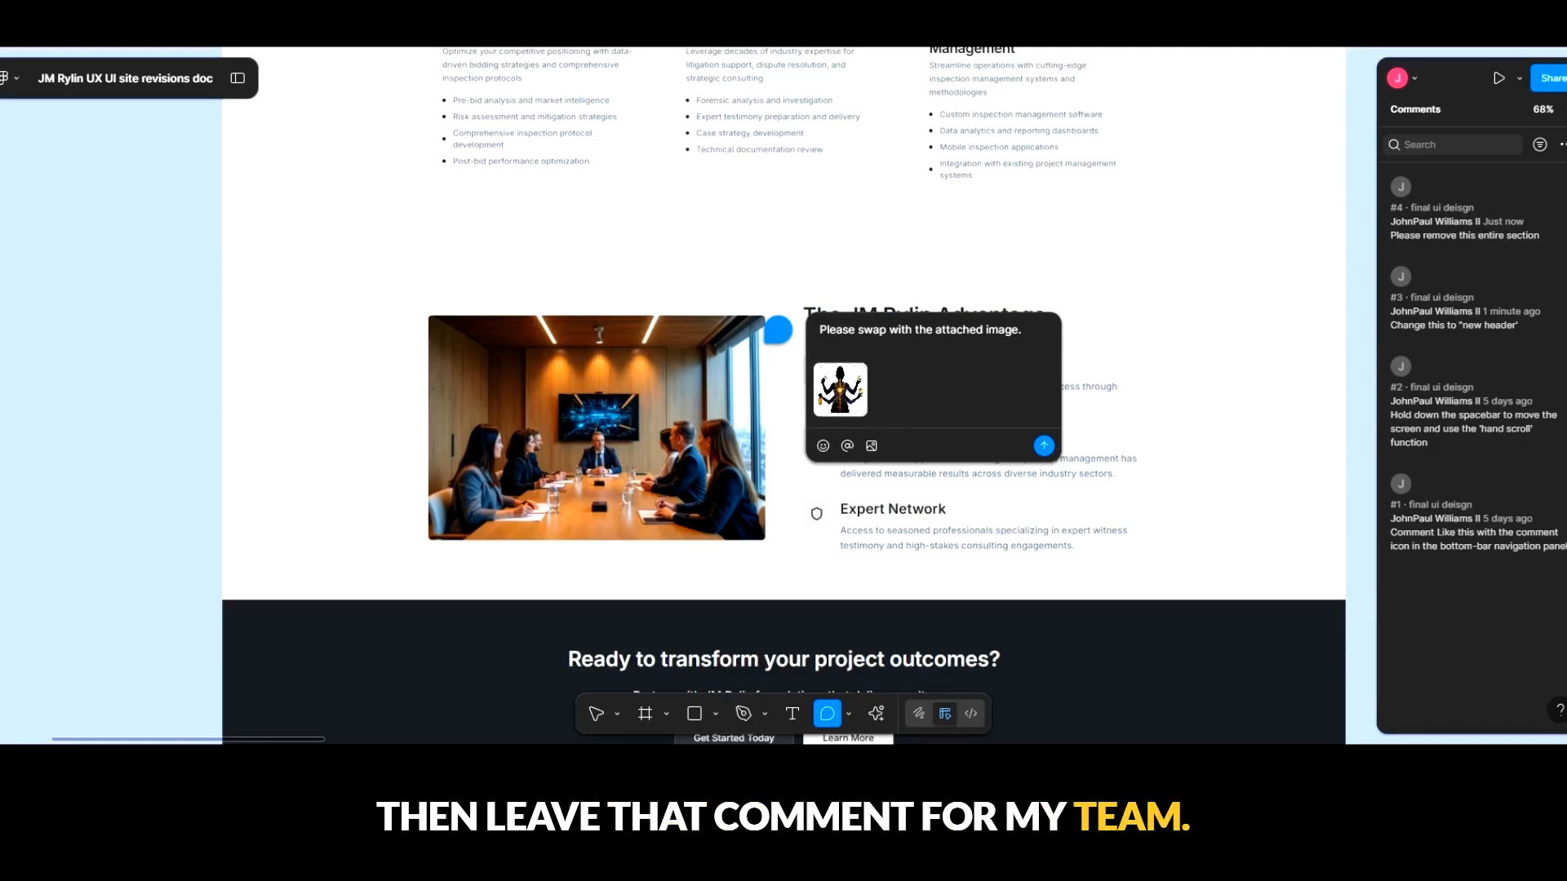
{"action": "key", "text": "Escape"}
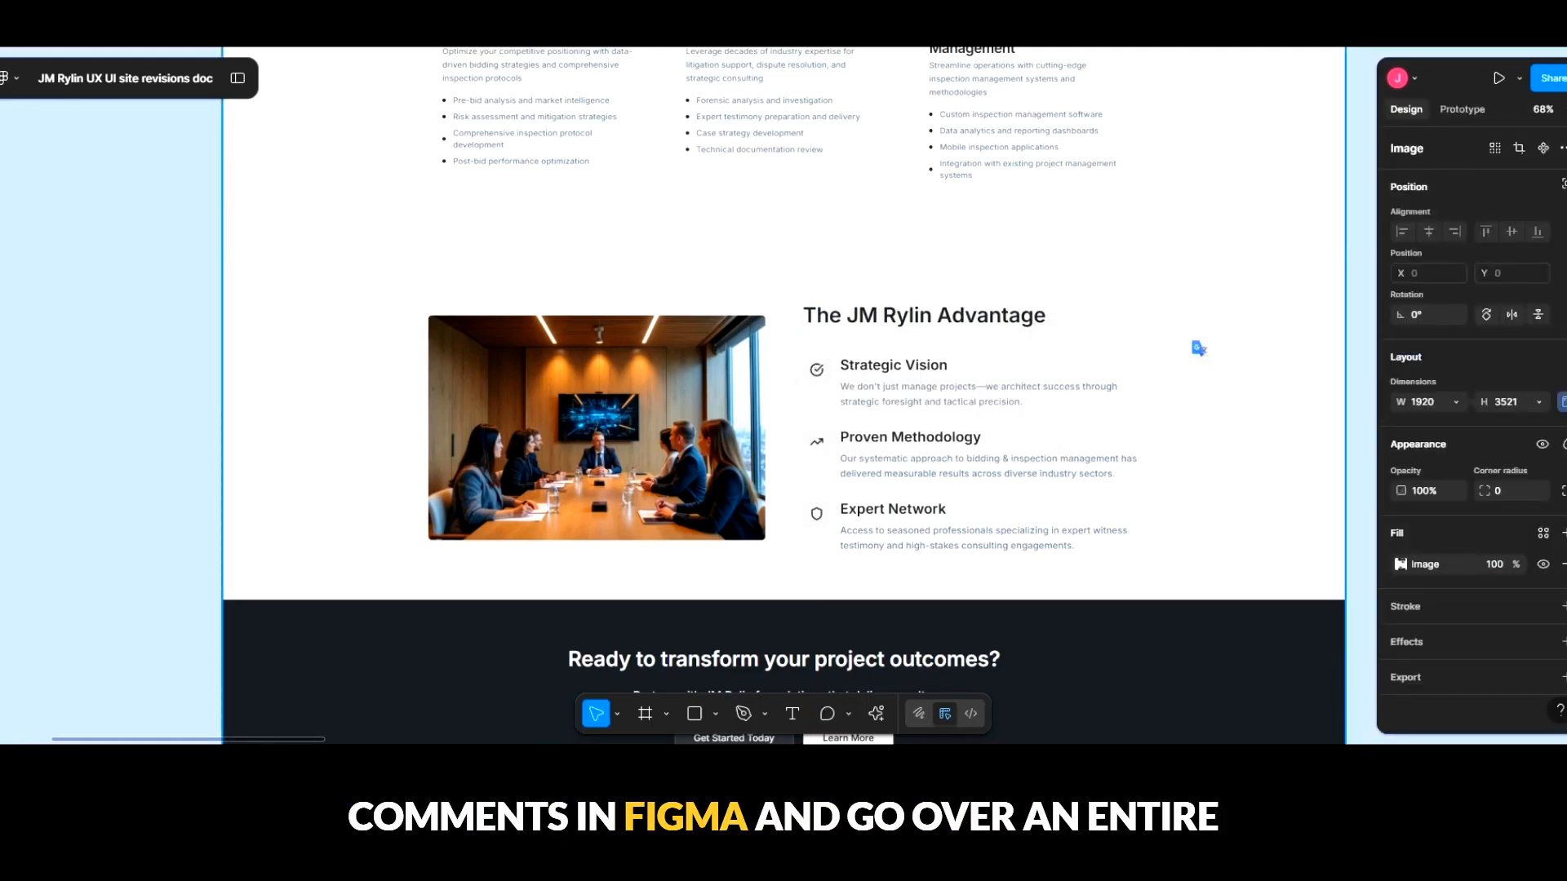
- Look over all the page mockups in the JM Rylin UxV2 section together, leaving nothing selected
{"action": "scroll", "coordinate": [1199, 348], "scroll_direction": "down", "scroll_amount": 10}
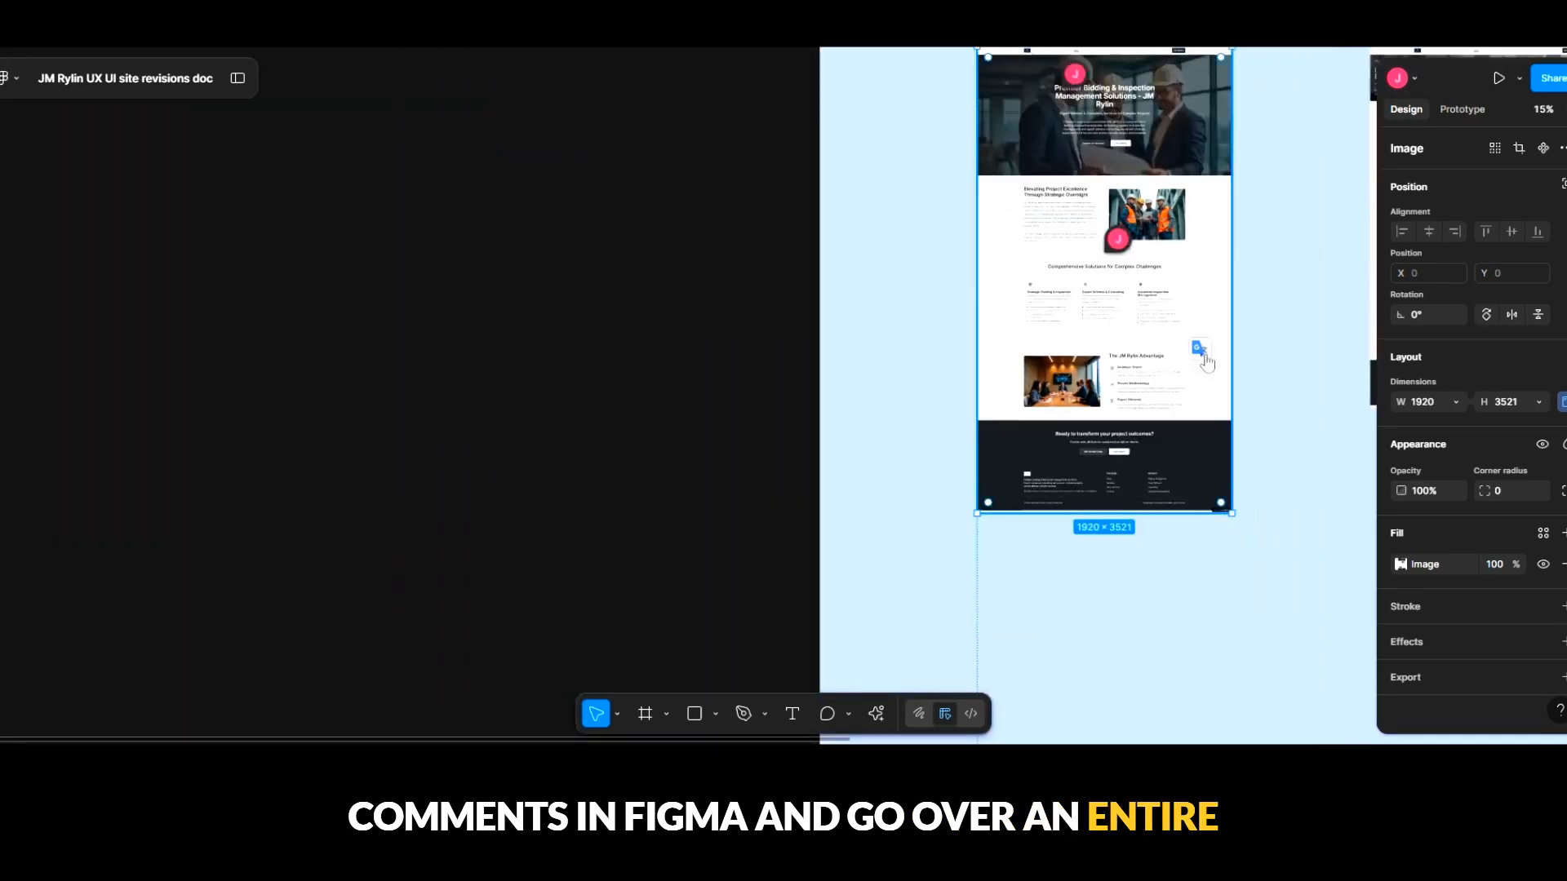
{"action": "left_click_drag", "start_coordinate": [1219, 345], "coordinate": [433, 338]}
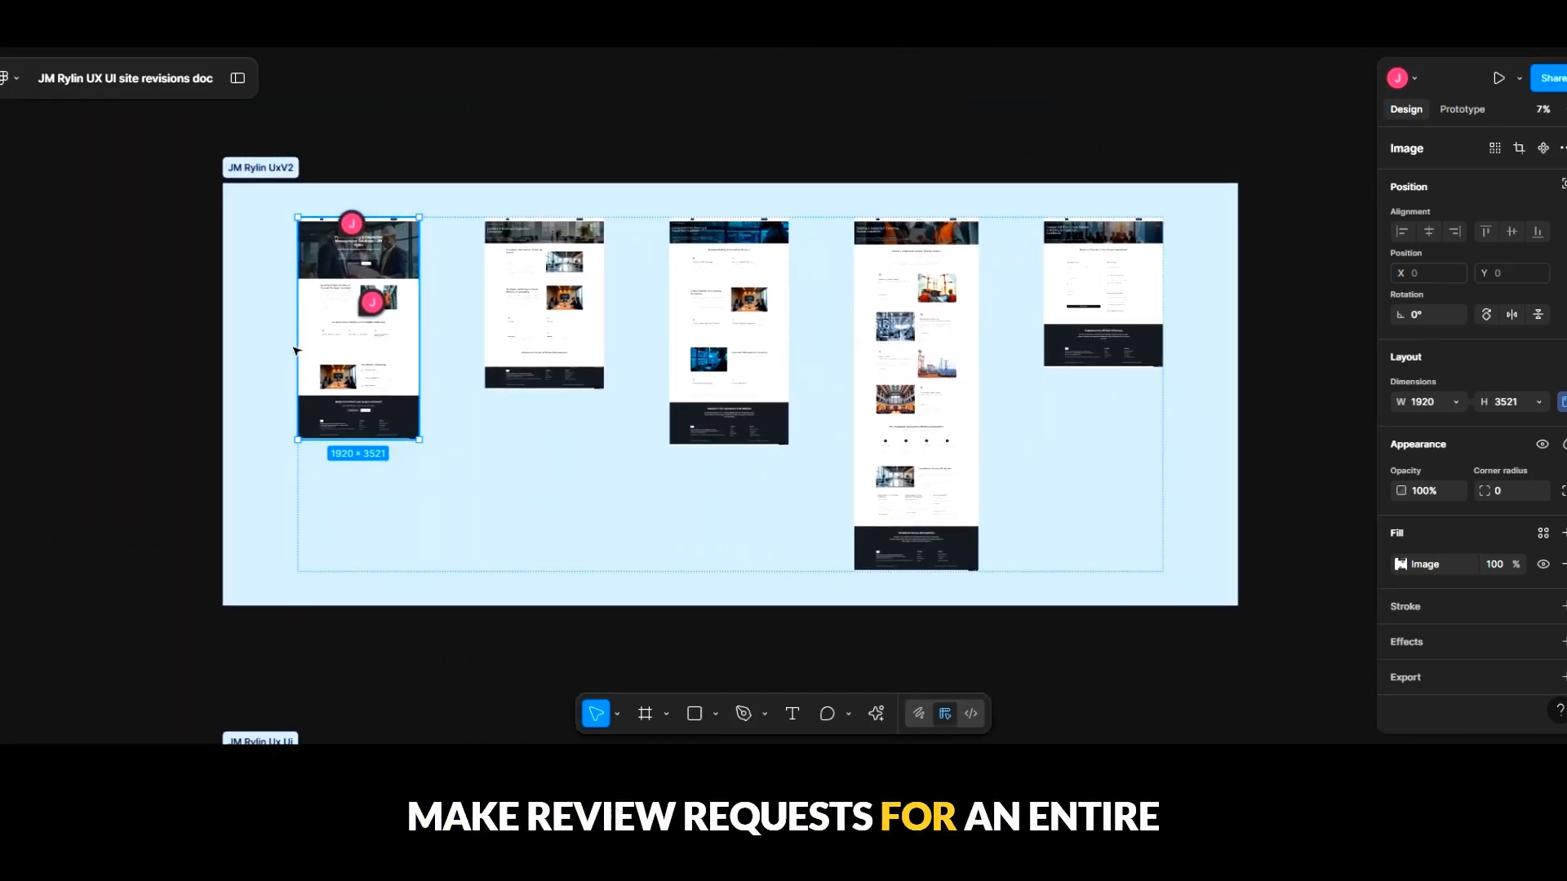
{"action": "left_click_drag", "start_coordinate": [268, 216], "coordinate": [1322, 370]}
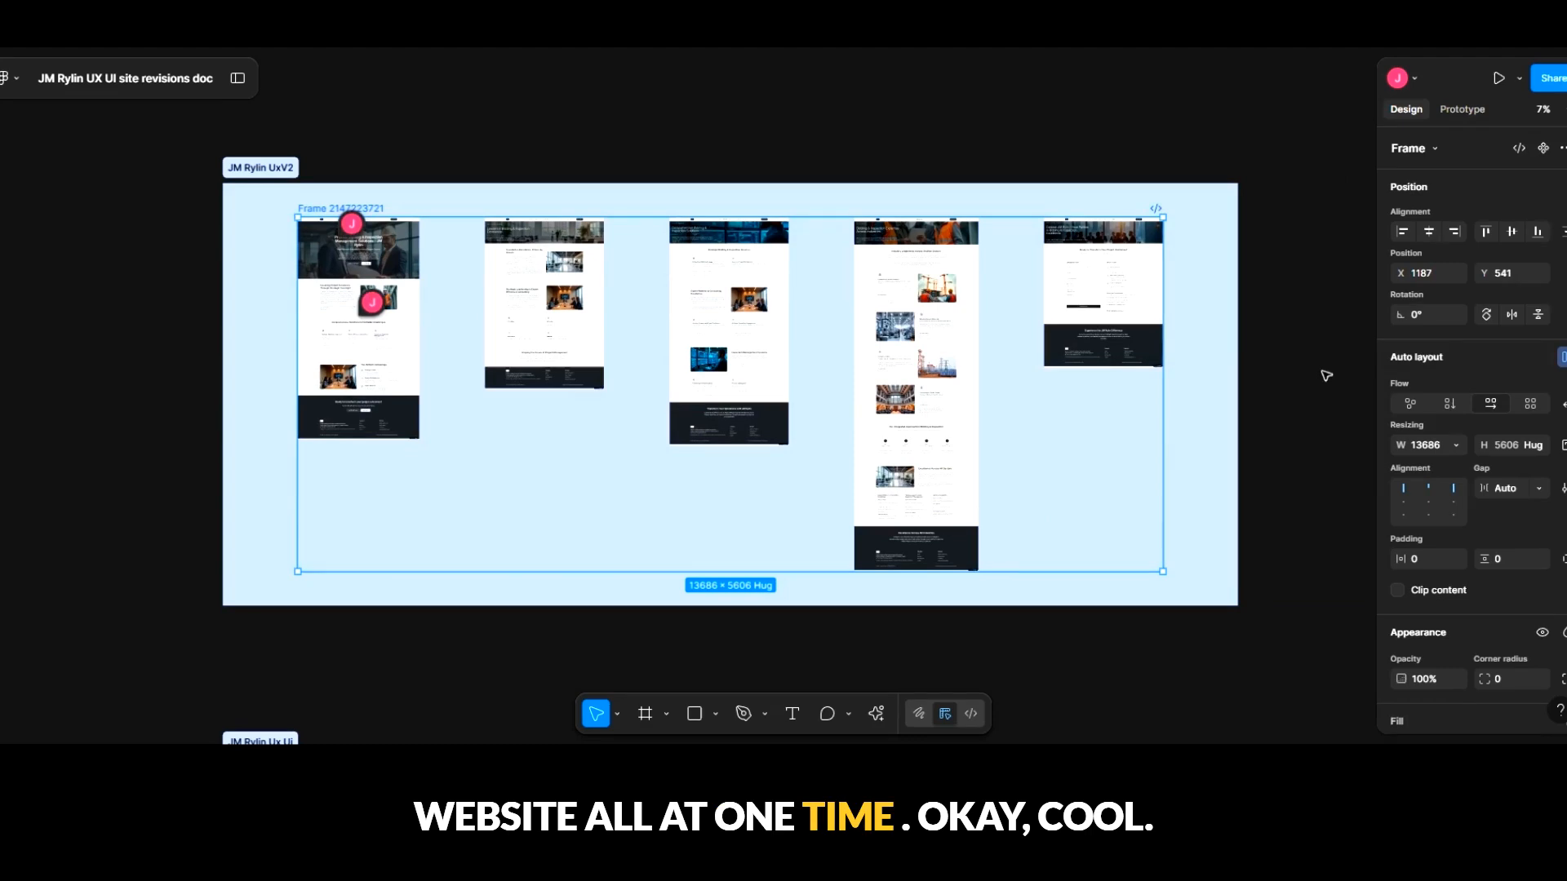
{"action": "left_click", "coordinate": [1326, 373]}
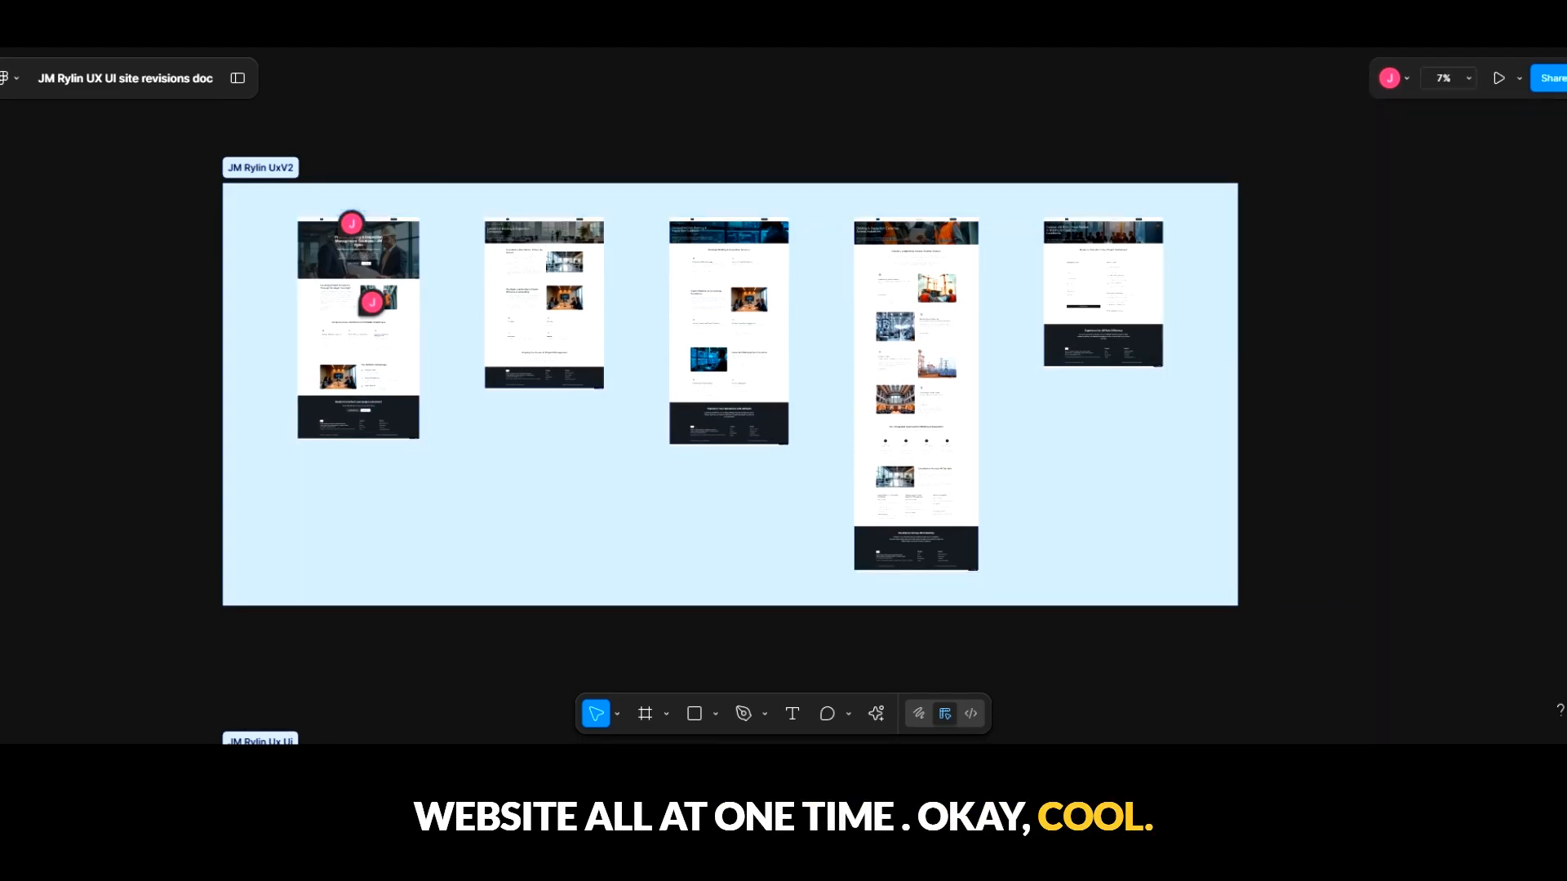